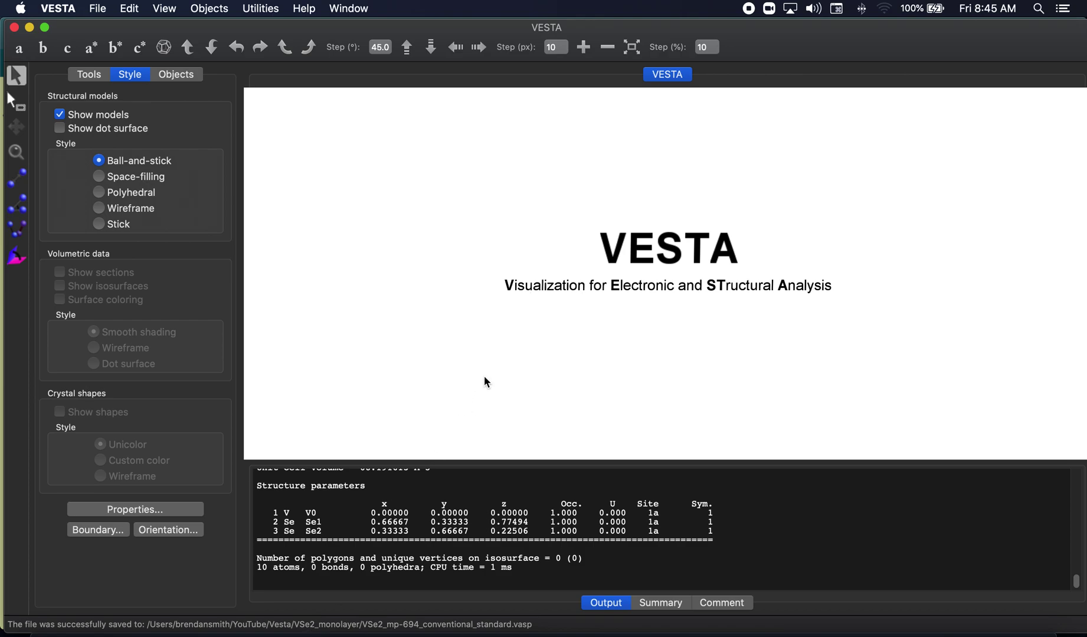
Open the VSe2 .vasp structure file and view it along the a axis.
key(super+o)
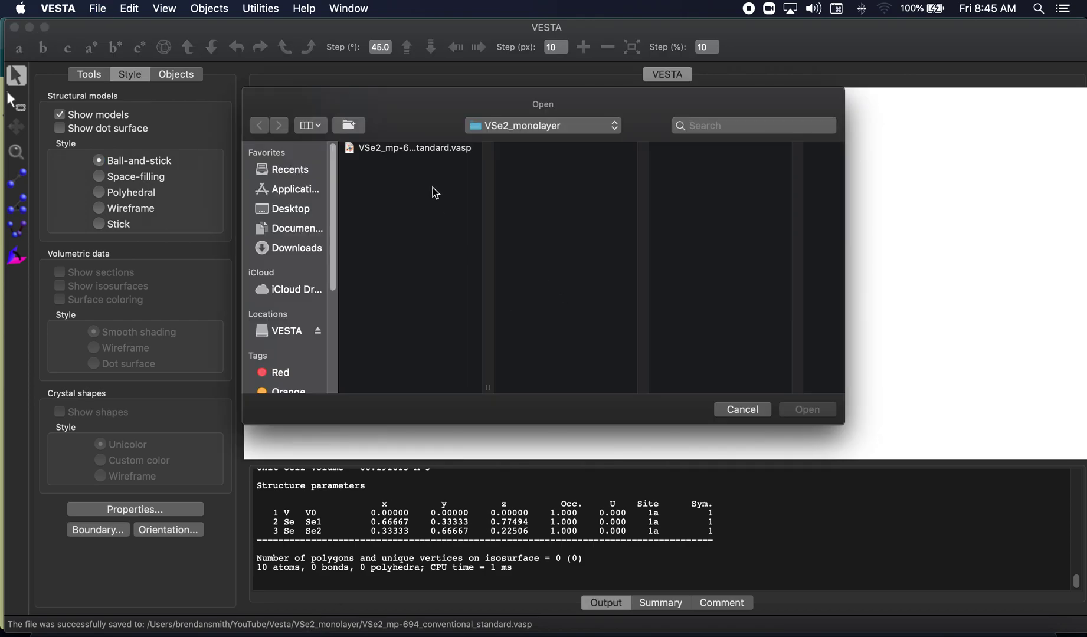
double_click(416, 147)
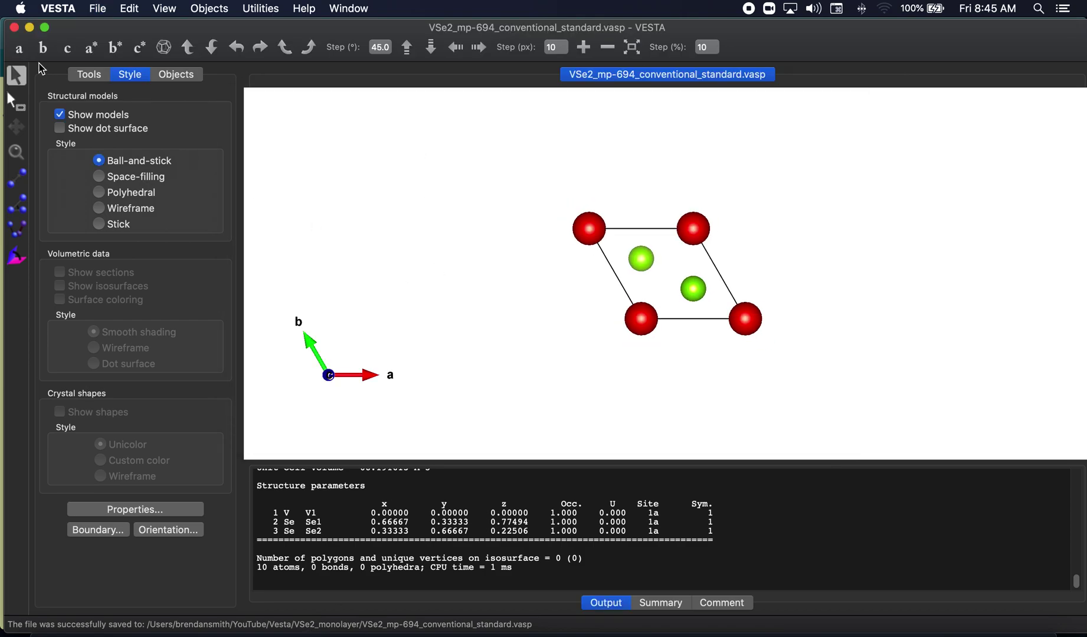
click(19, 47)
drag(584, 267, 592, 269)
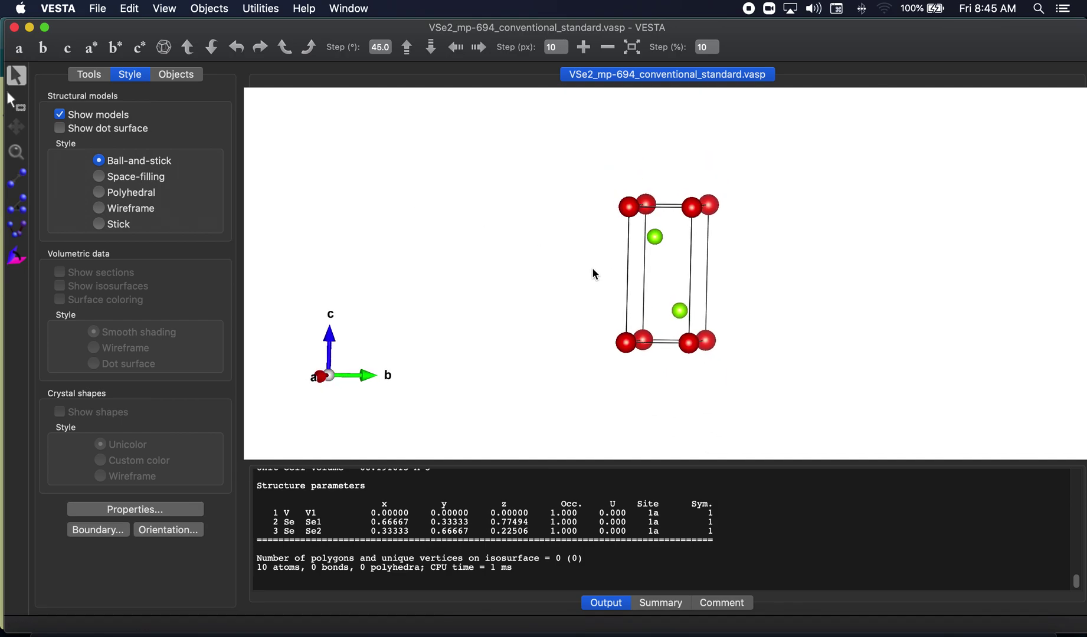
Add a V–Se bond with maximum length 3 Å in Edit > Bonds, apply and confirm.
click(129, 8)
key(Return)
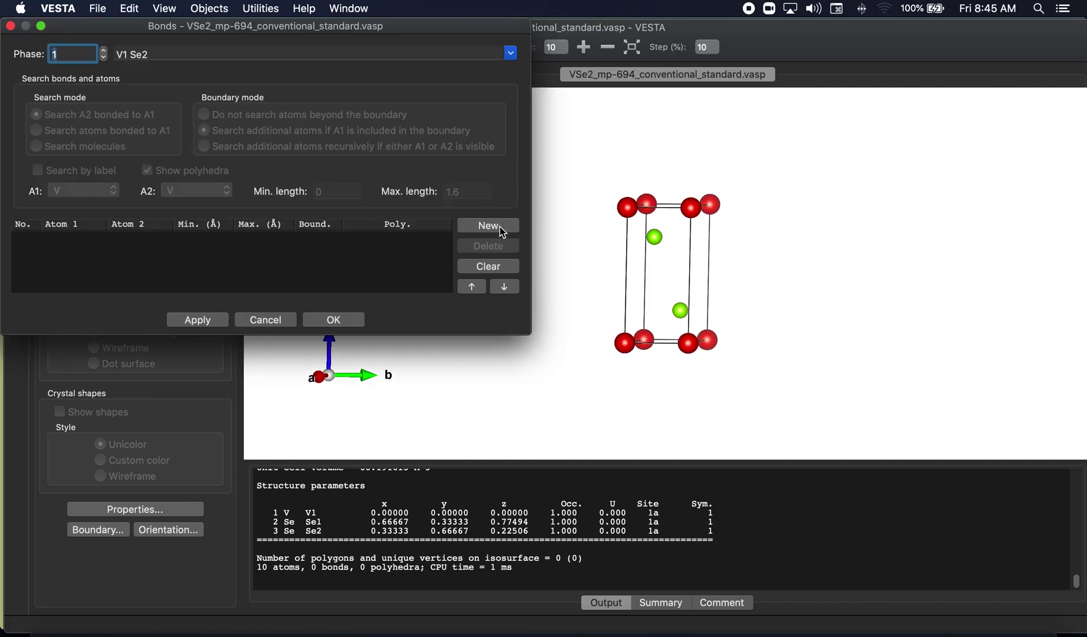
click(488, 226)
click(205, 194)
click(199, 207)
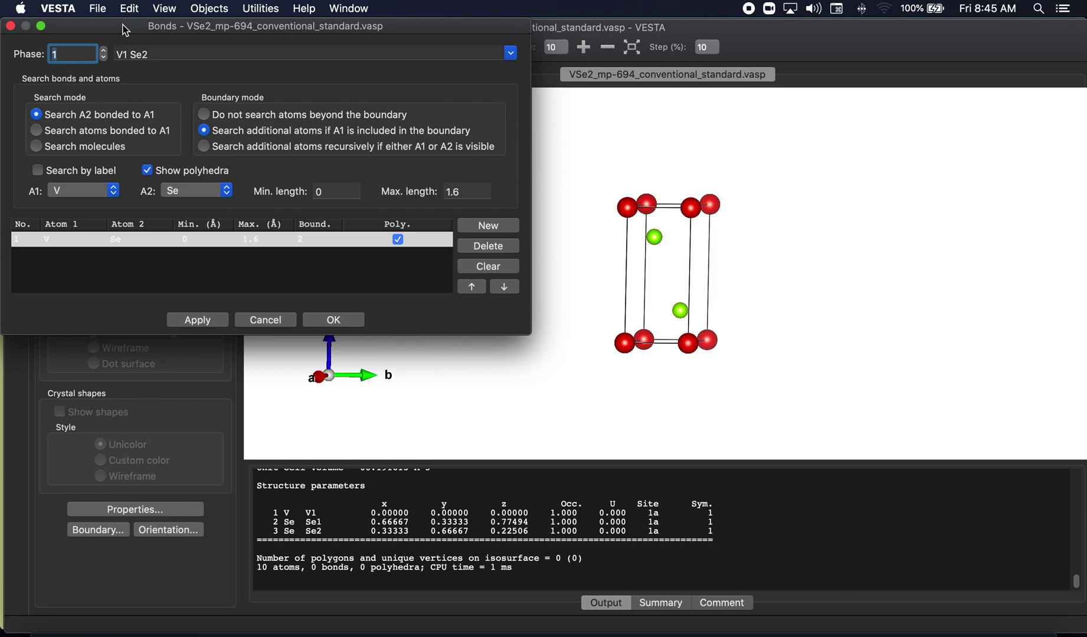
drag(126, 27, 144, 75)
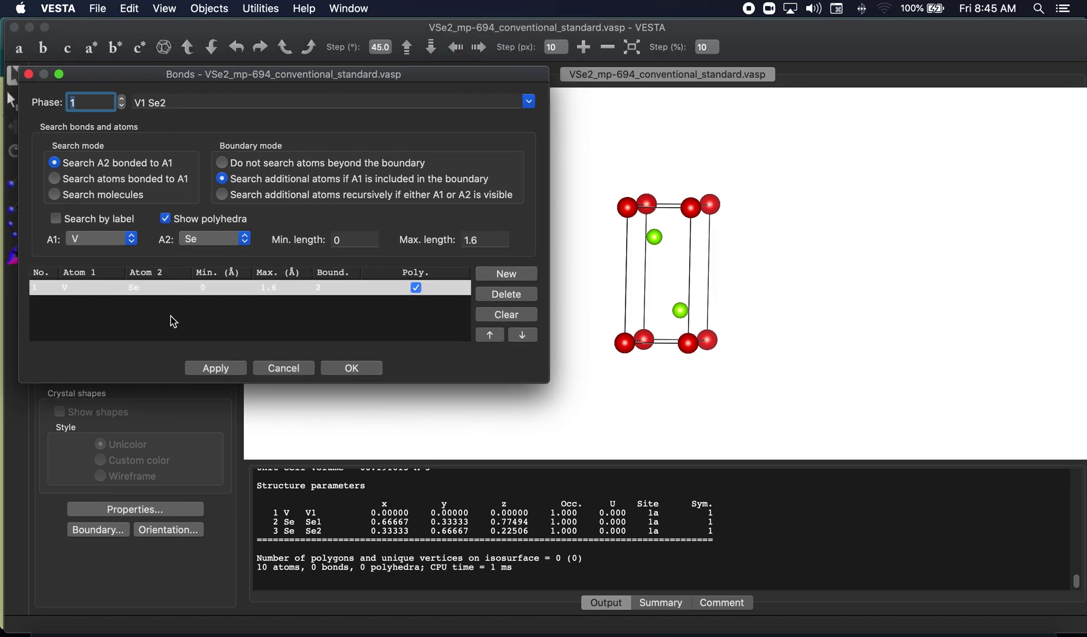
double_click(488, 239)
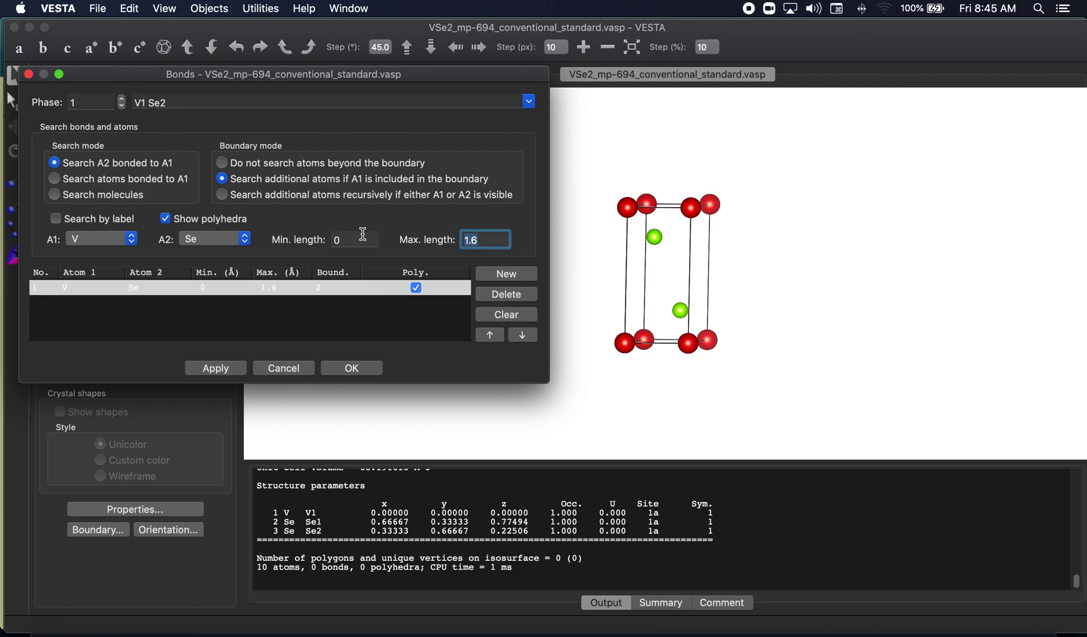
text(3)
click(215, 369)
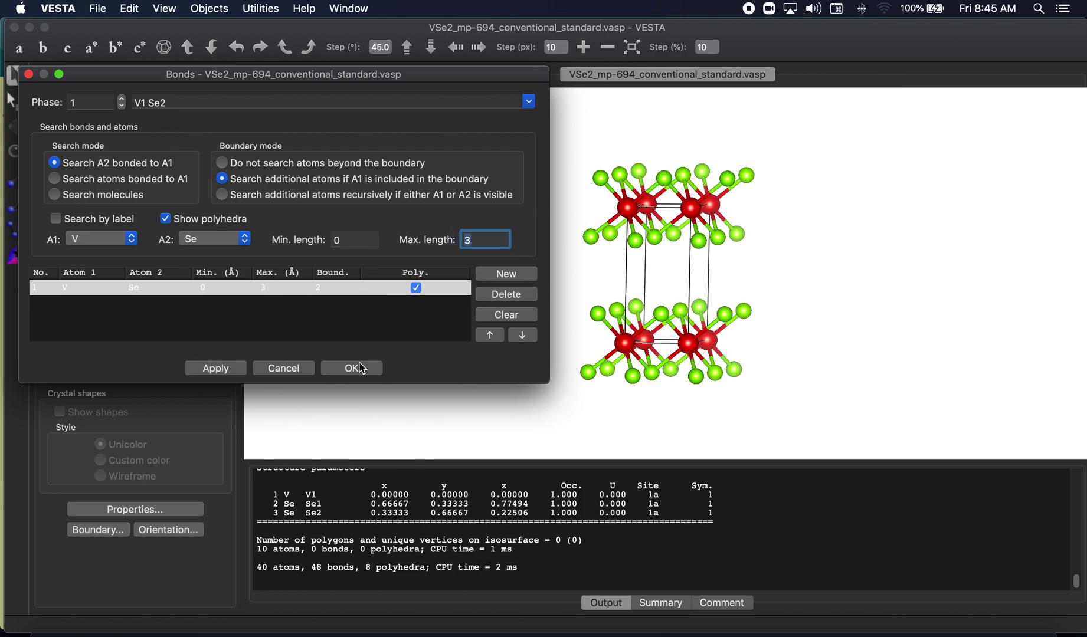
click(718, 279)
mouse_move(718, 279)
mouse_down()
mouse_move(729, 293)
mouse_move(716, 283)
mouse_up()
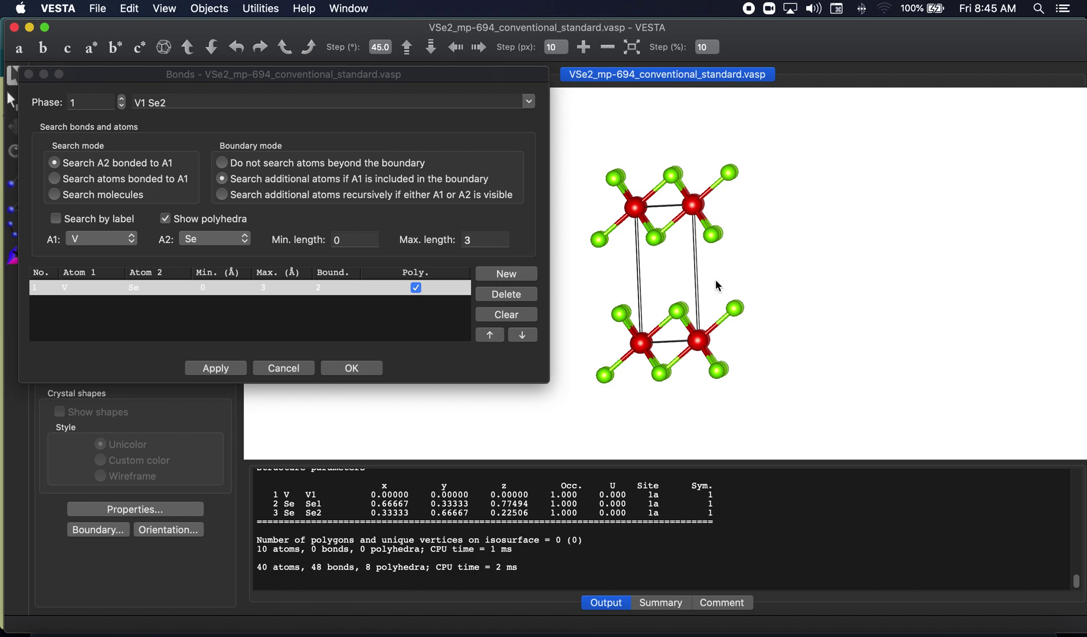
click(352, 368)
mouse_move(762, 270)
mouse_down()
mouse_move(780, 269)
mouse_move(762, 266)
mouse_move(772, 265)
mouse_up()
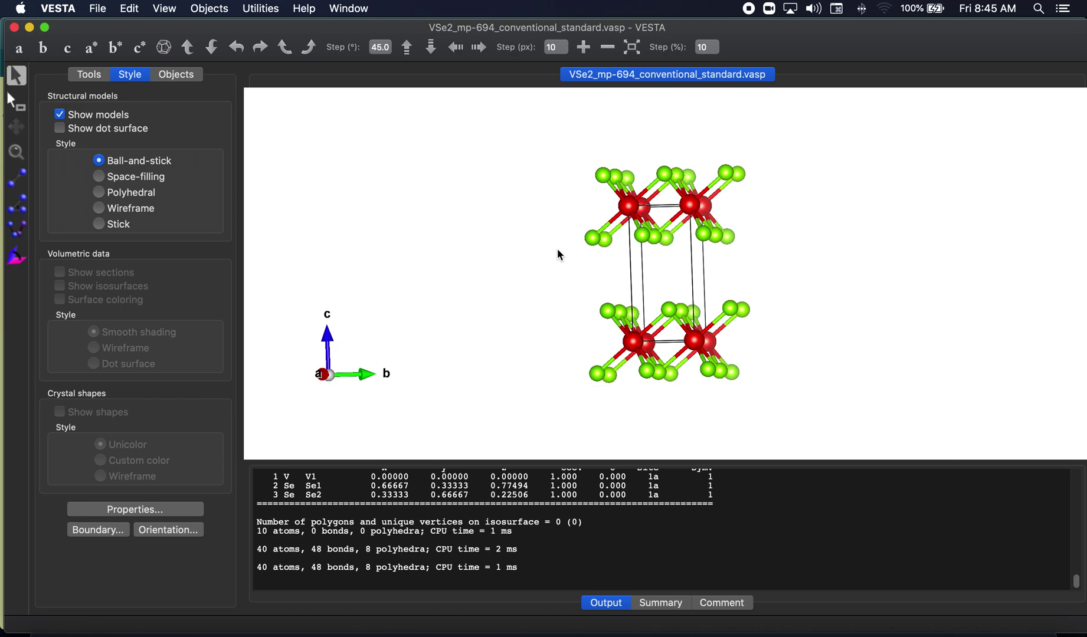
Rotate the crystal, then reset the view to look along the a axis.
click(106, 12)
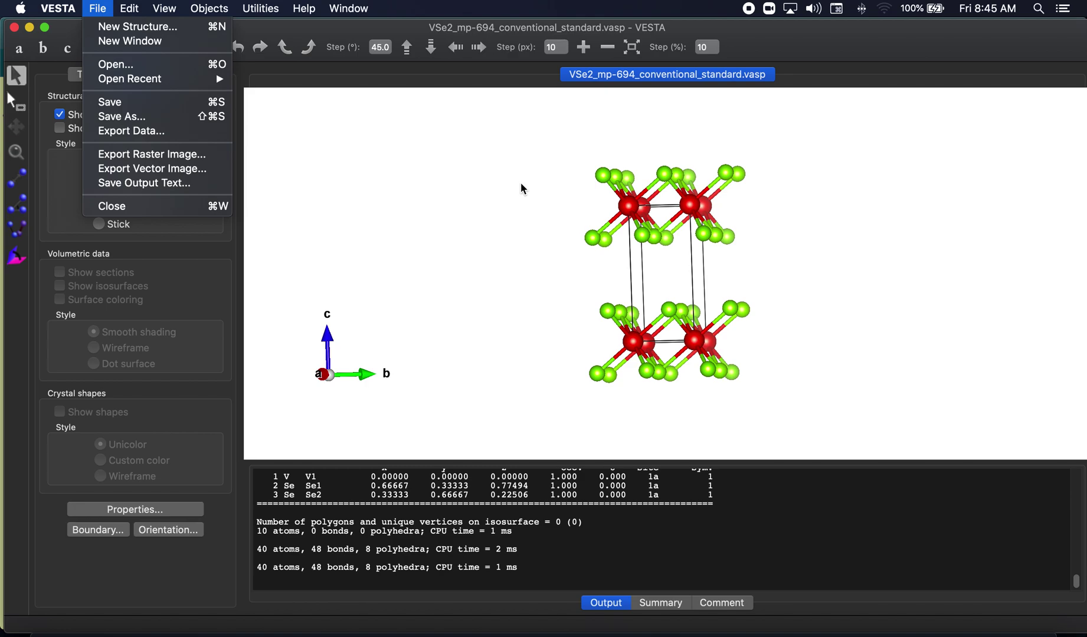
drag(537, 211, 563, 235)
drag(537, 274, 549, 171)
click(18, 47)
Delete the V–Se bond definition in Edit > Bonds and apply, leaving 0 bonds.
click(98, 8)
mouse_move(130, 8)
click(149, 79)
click(276, 285)
click(522, 295)
click(243, 370)
click(344, 371)
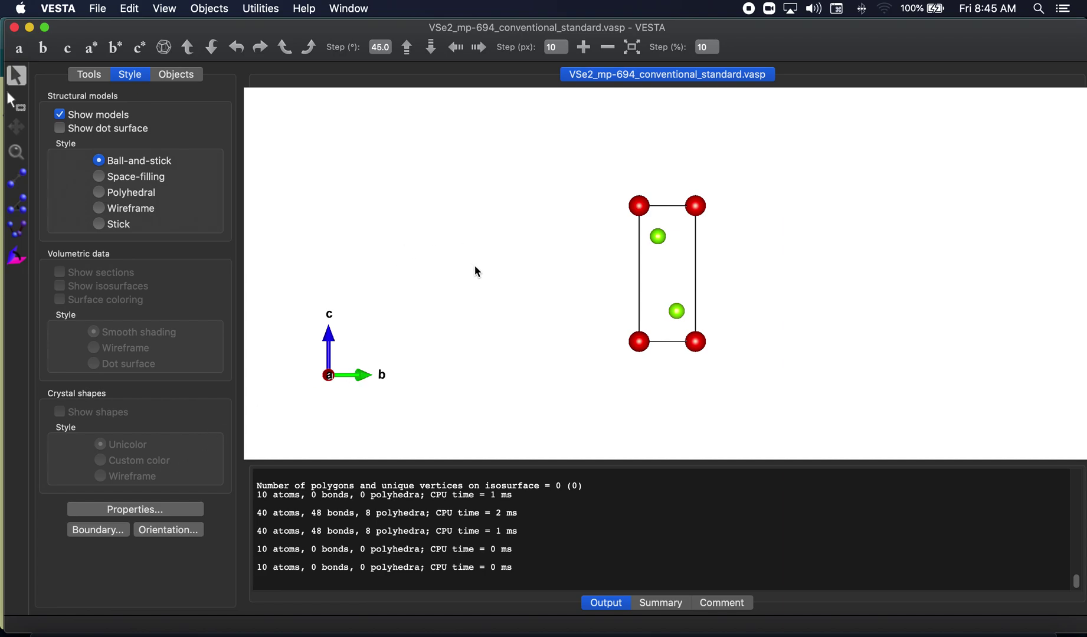
click(130, 9)
Transform the unit cell with P33 = 3, adding atoms found in the new cell, and apply.
mouse_move(154, 66)
click(405, 77)
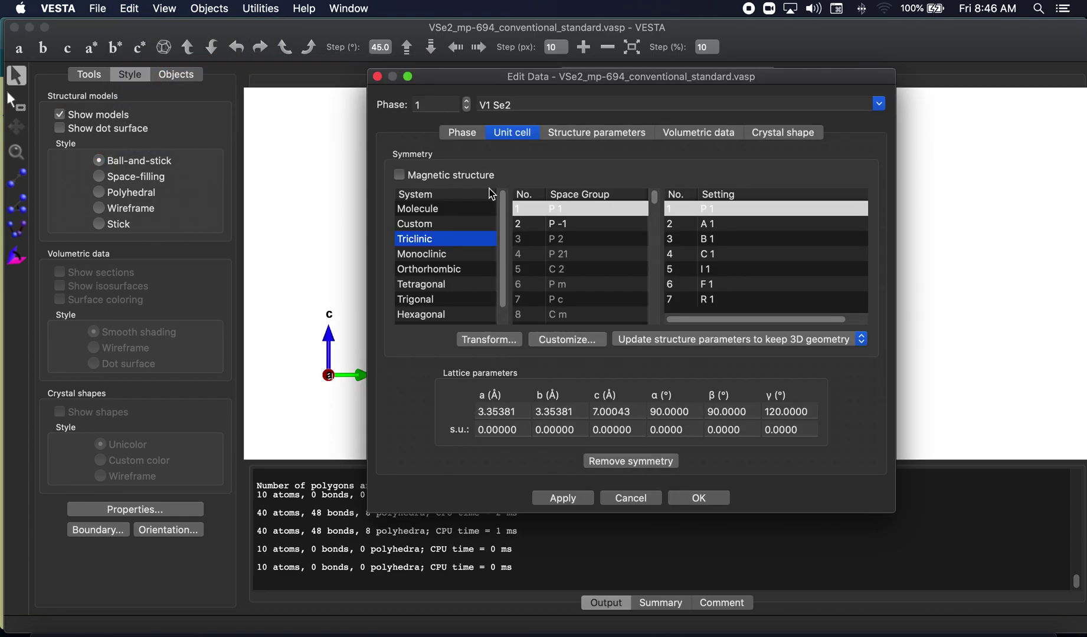
click(475, 341)
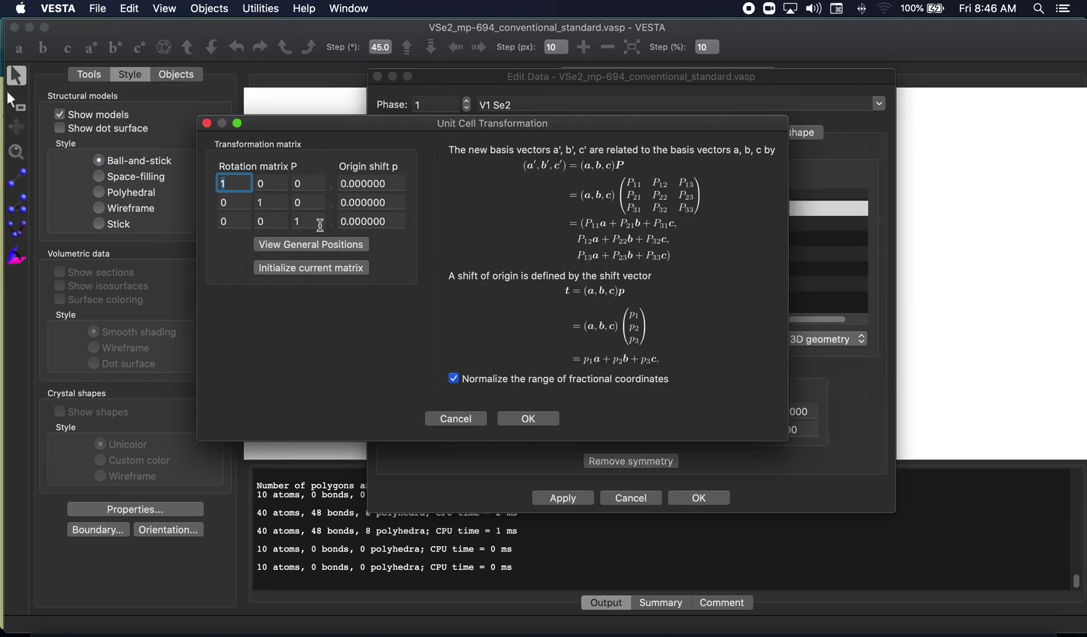
click(316, 223)
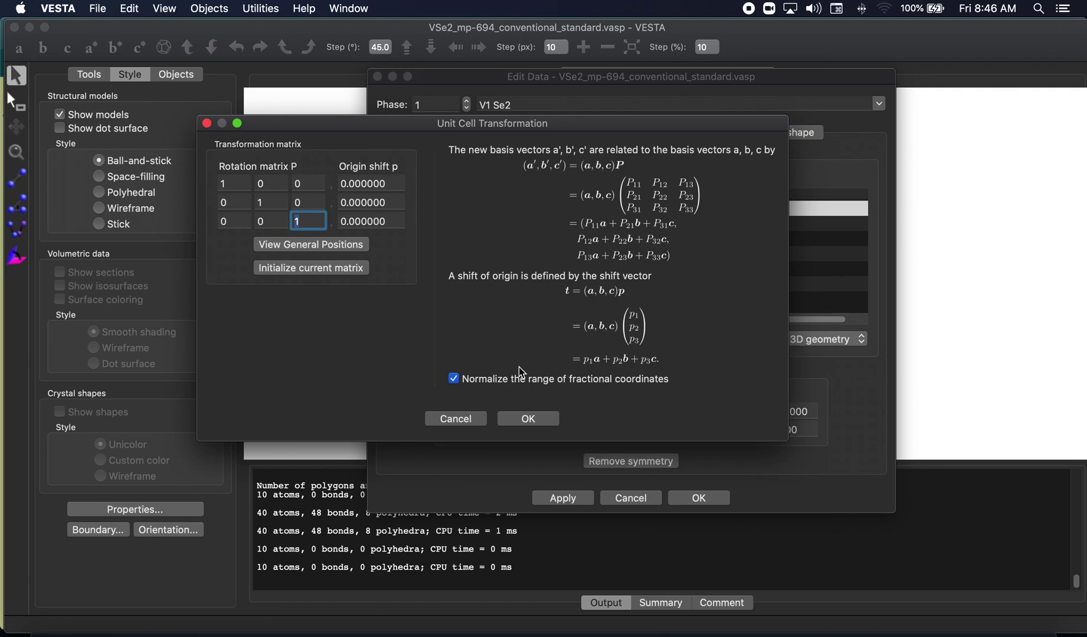
key(BackSpace)
text(3)
click(527, 418)
click(518, 267)
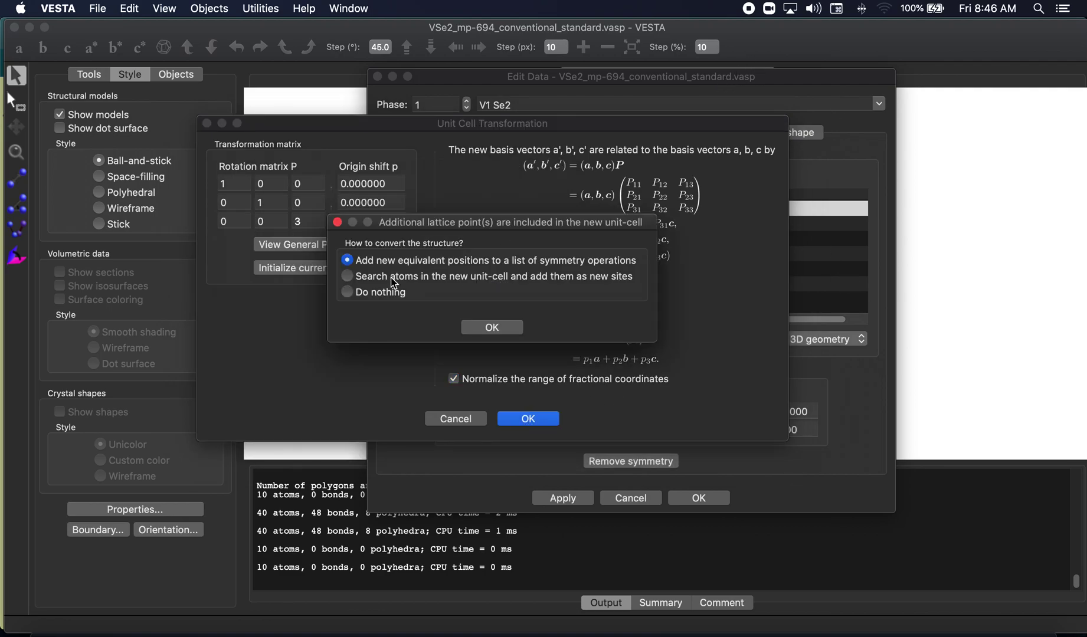
click(498, 276)
click(516, 328)
click(563, 498)
click(699, 498)
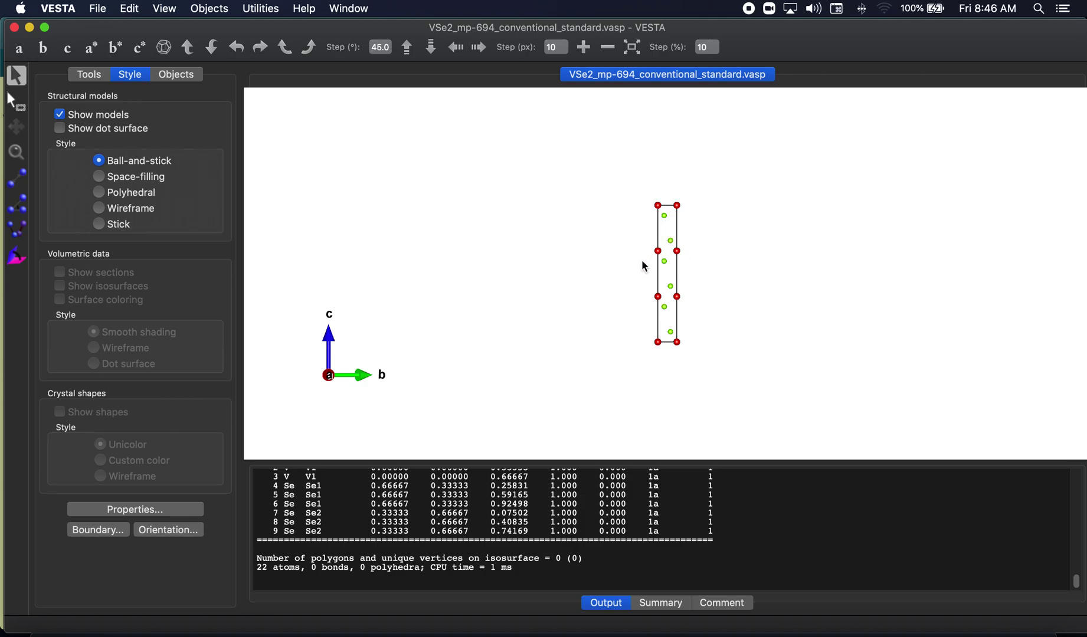
Export the structure as VASP file vse_1x1x3 using Cartesian coordinates.
scroll(686, 289, up, 5)
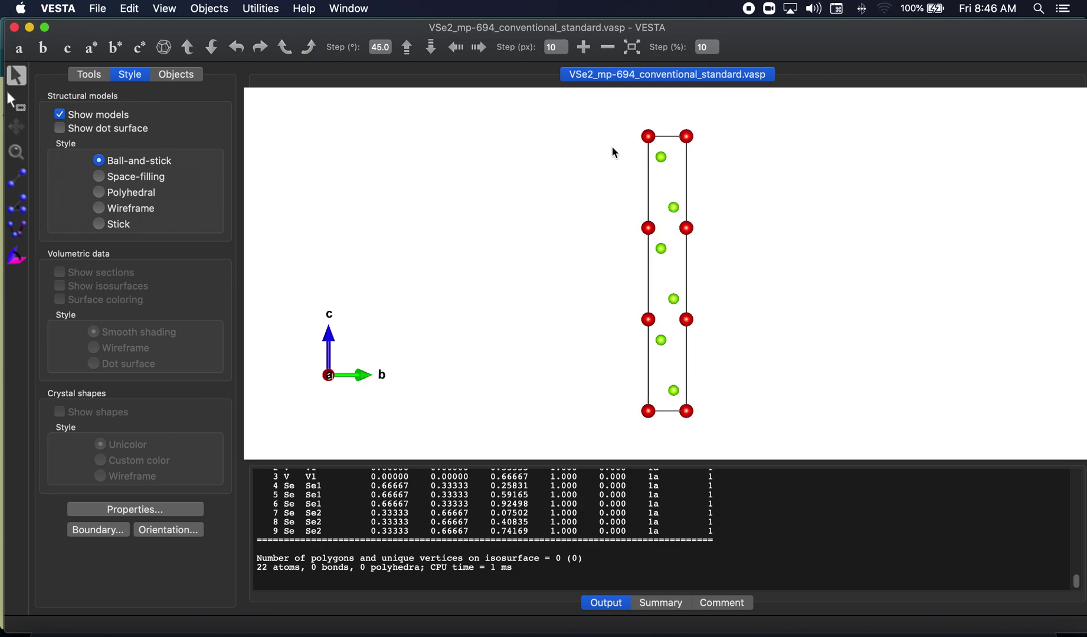
click(98, 8)
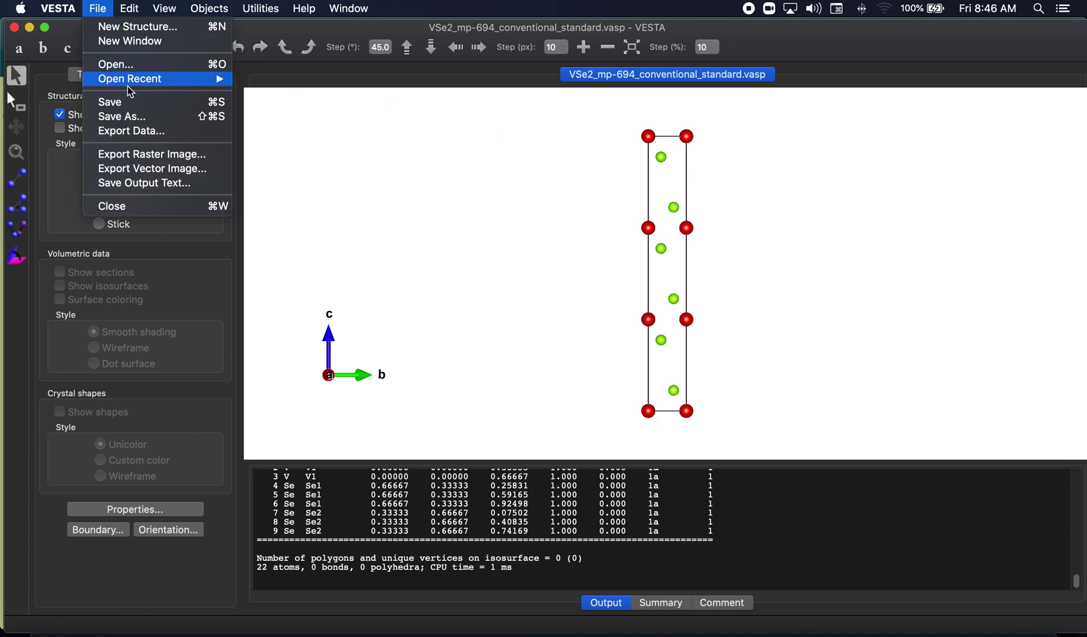
click(127, 129)
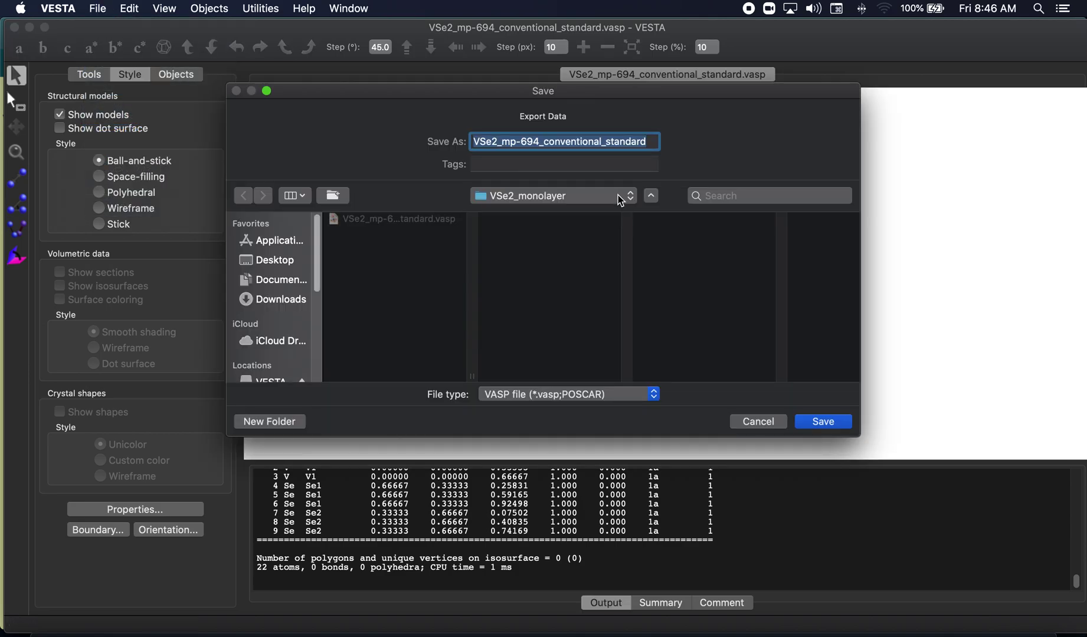
text(vse)
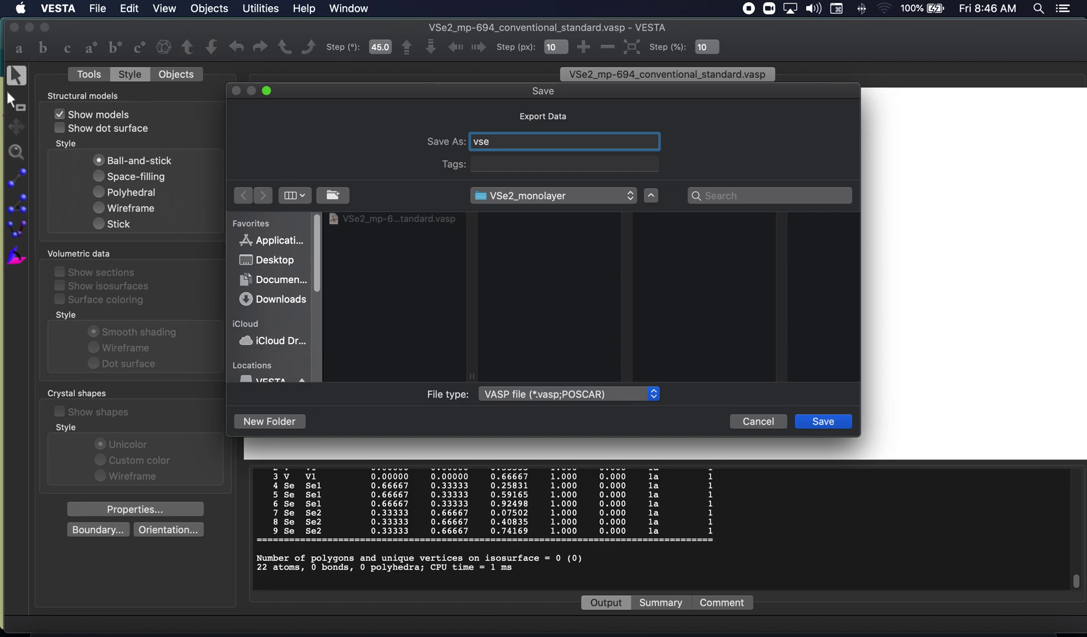
text(_1x1x3)
click(834, 423)
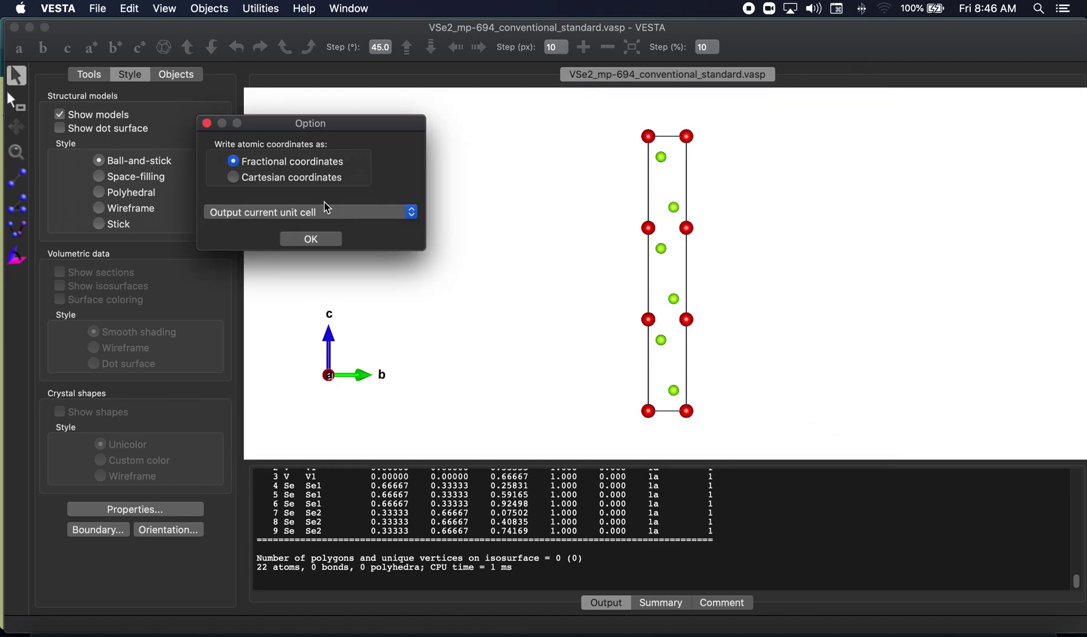
click(272, 180)
click(311, 239)
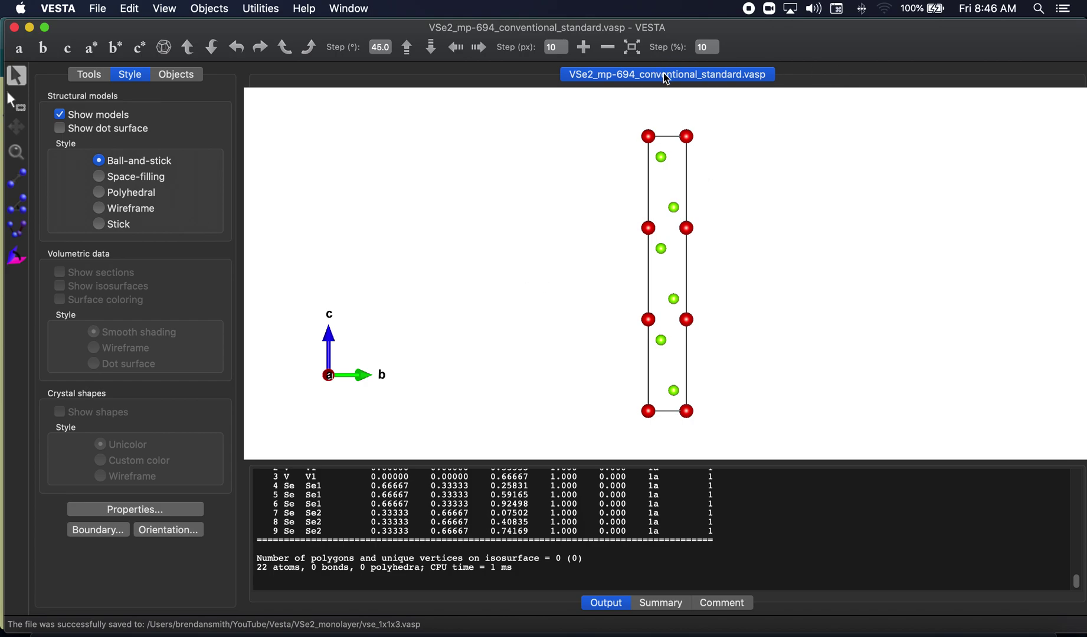
Close the current structure without saving and open vse_1x1x3.vasp, viewed along a.
key(super+w)
click(599, 252)
key(super+o)
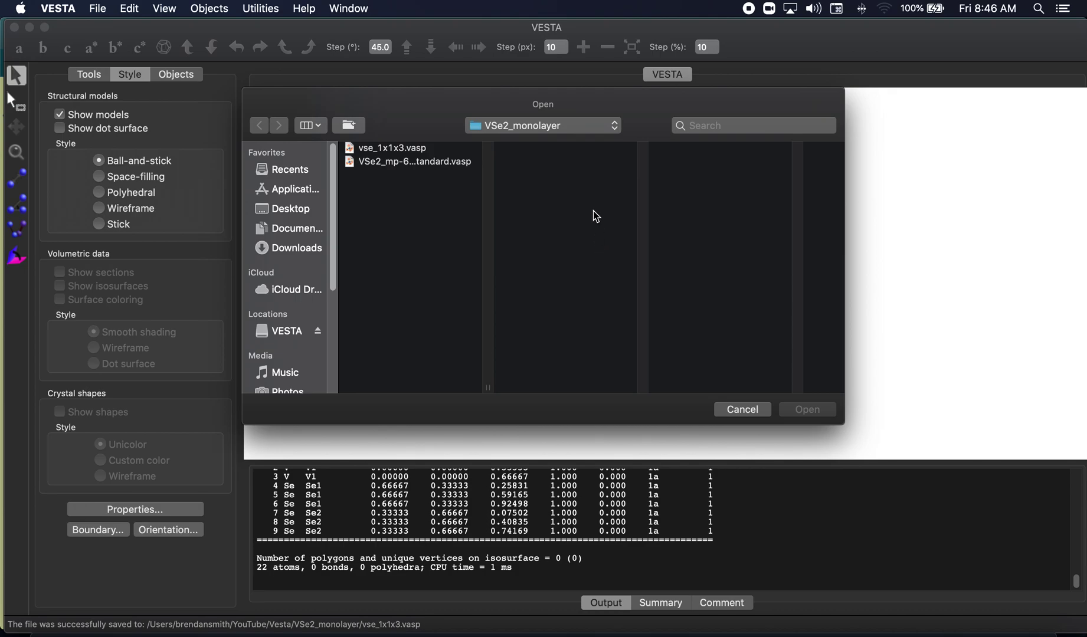
click(389, 149)
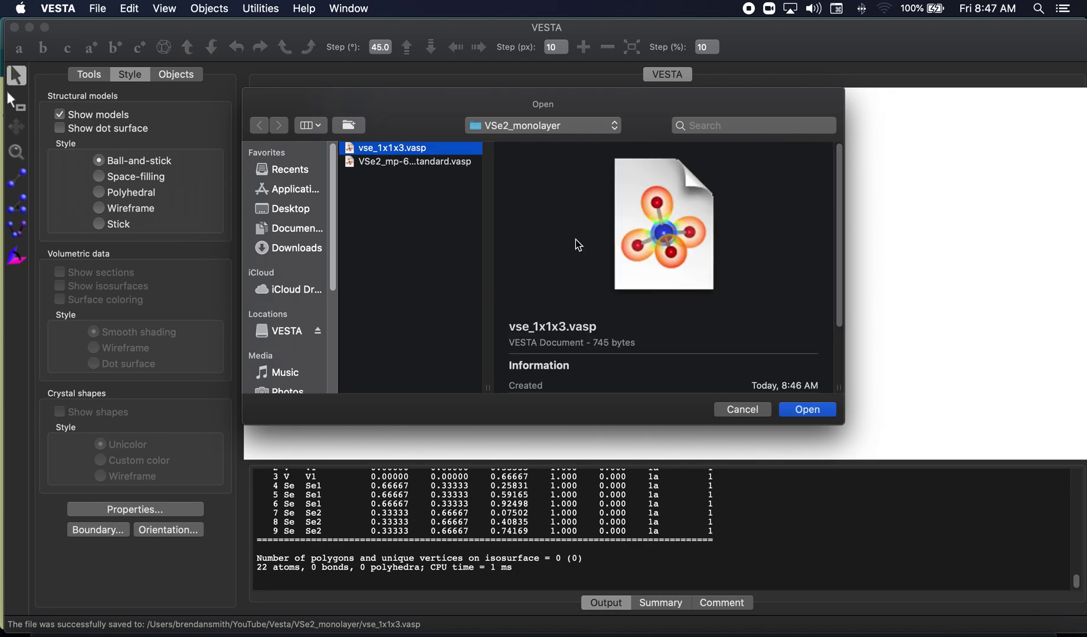
click(808, 410)
click(19, 48)
scroll(597, 327, down, 2)
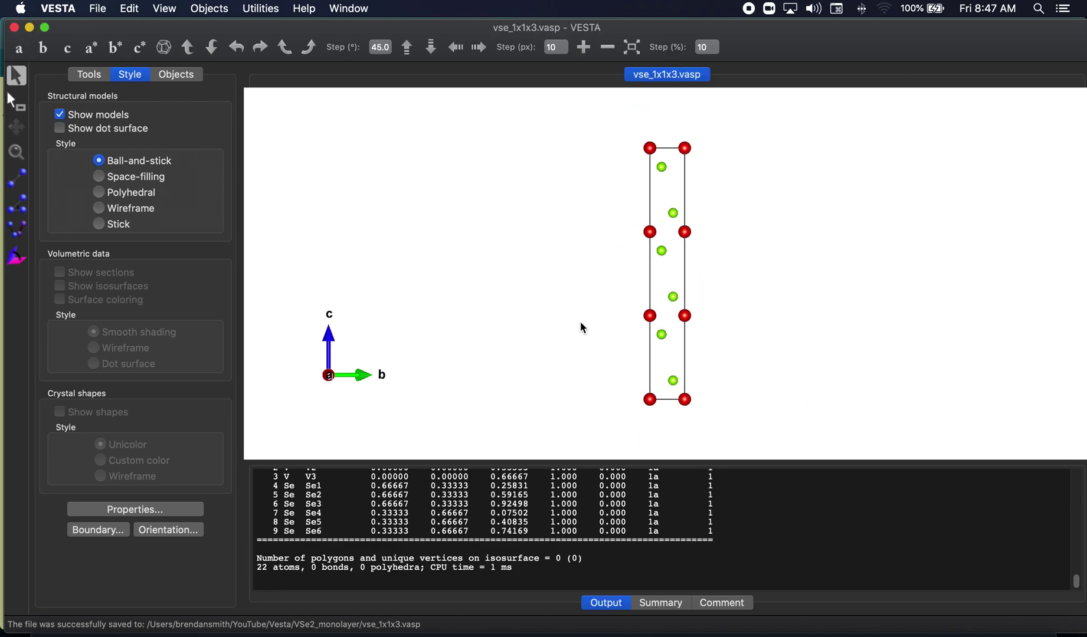
Box-select and delete the top atoms and the bottom atoms, then rotate to look down b.
click(24, 111)
drag(590, 141, 764, 175)
key(Delete)
drag(706, 366, 414, 416)
key(Delete)
click(17, 76)
drag(448, 193, 679, 215)
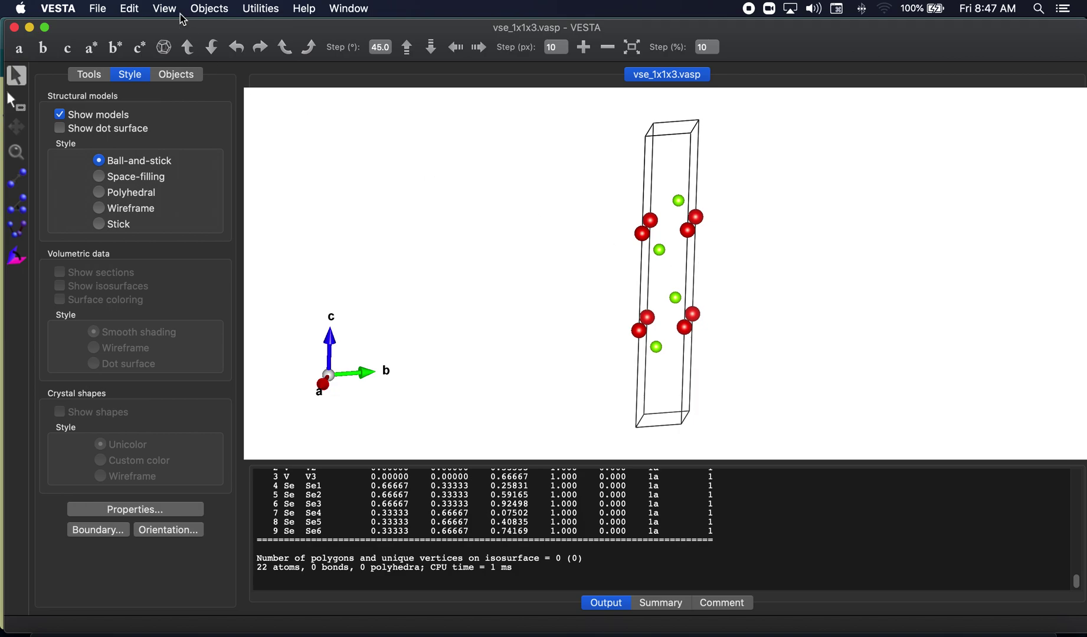
Check the remaining atom sites in Edit Data's structure parameters, then cancel.
click(130, 8)
mouse_move(236, 65)
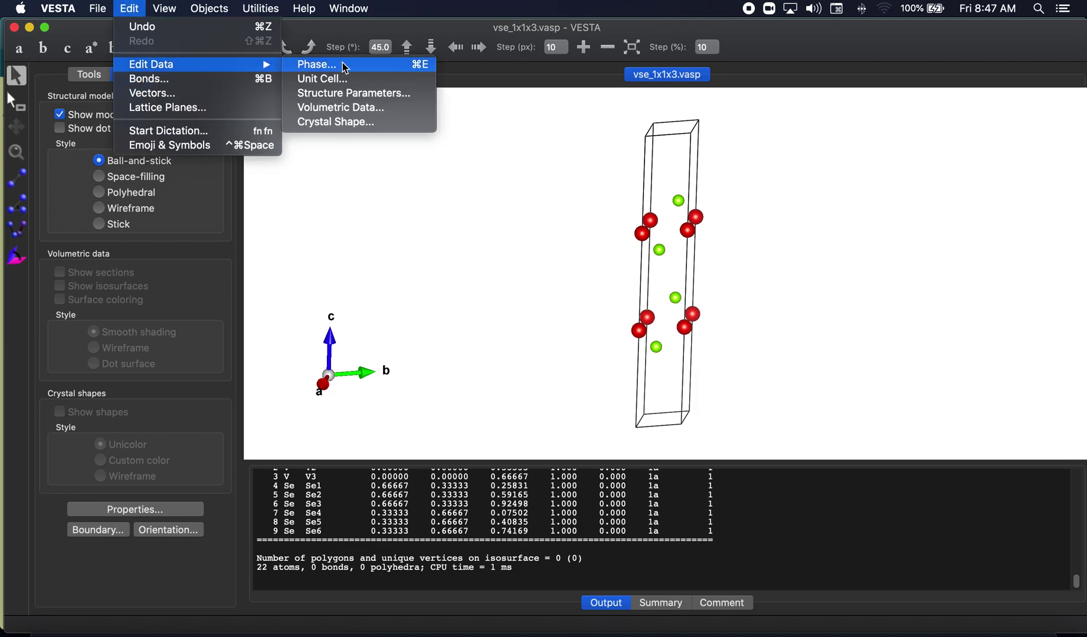
click(378, 66)
click(584, 133)
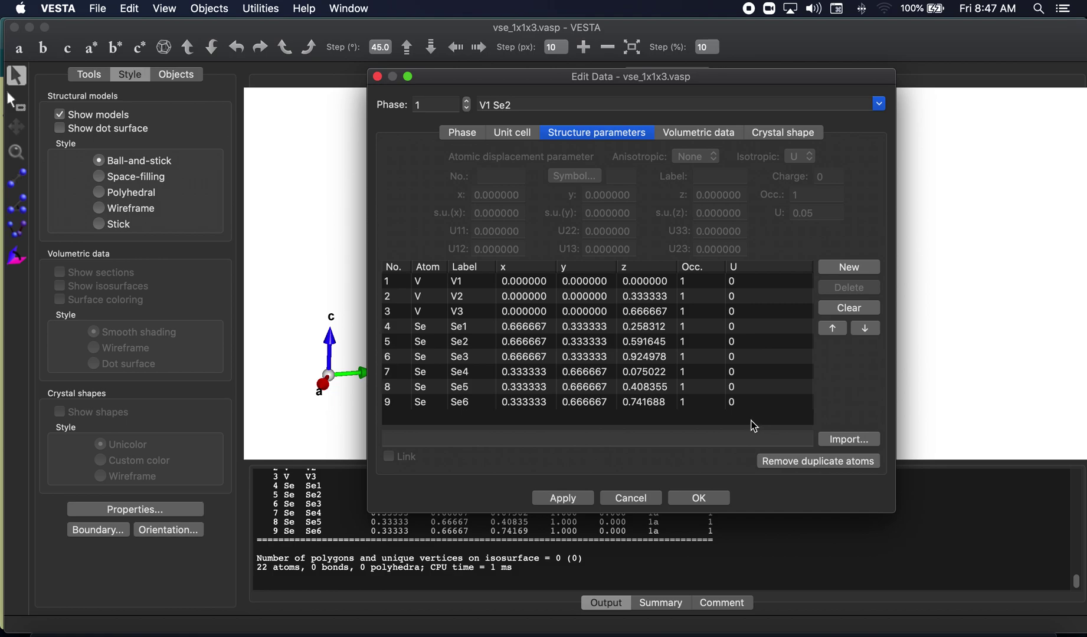
click(648, 500)
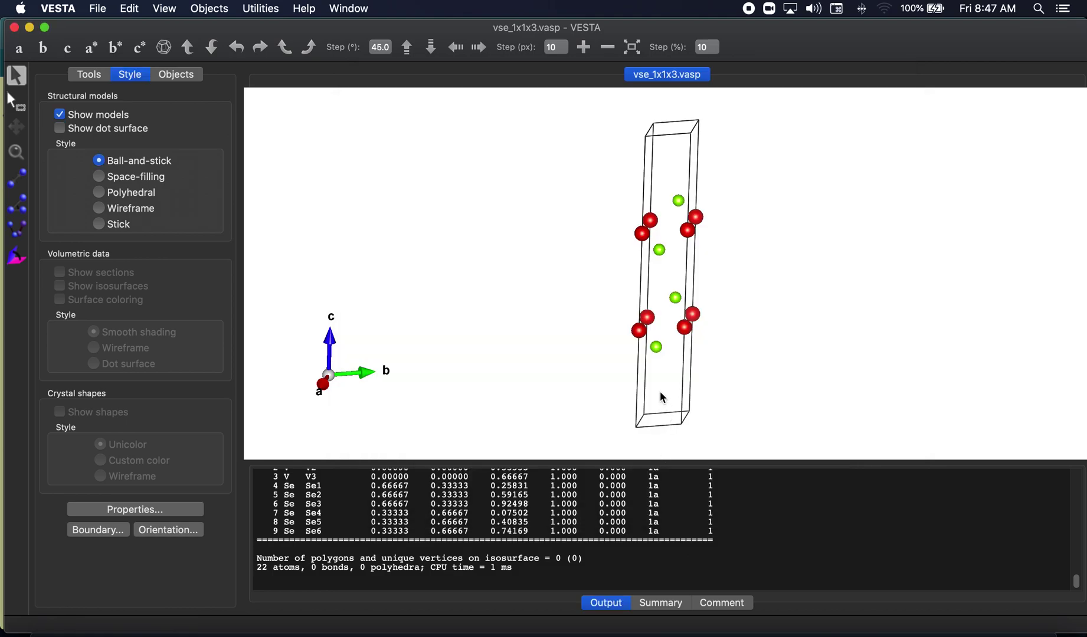
Delete the two outer red V atoms, leaving 2 V and 4 Se atoms.
mouse_move(659, 392)
mouse_down()
mouse_move(688, 378)
mouse_move(660, 382)
mouse_move(662, 373)
mouse_up()
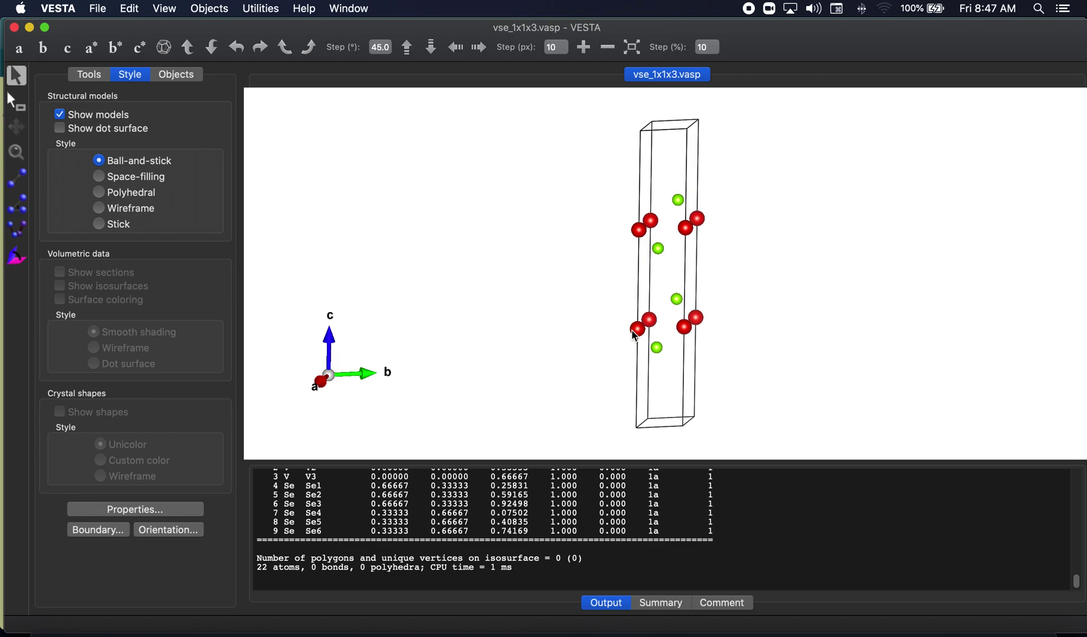
drag(522, 184, 526, 185)
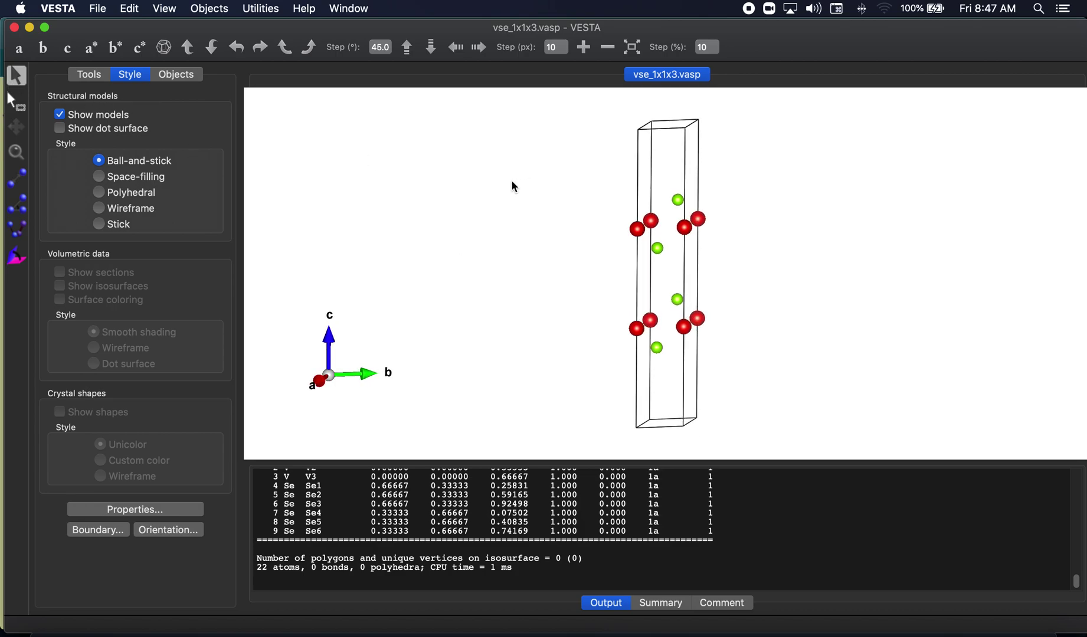
drag(511, 185, 688, 350)
click(14, 100)
click(17, 75)
drag(626, 260, 694, 275)
click(26, 109)
drag(589, 187, 643, 380)
key(Delete)
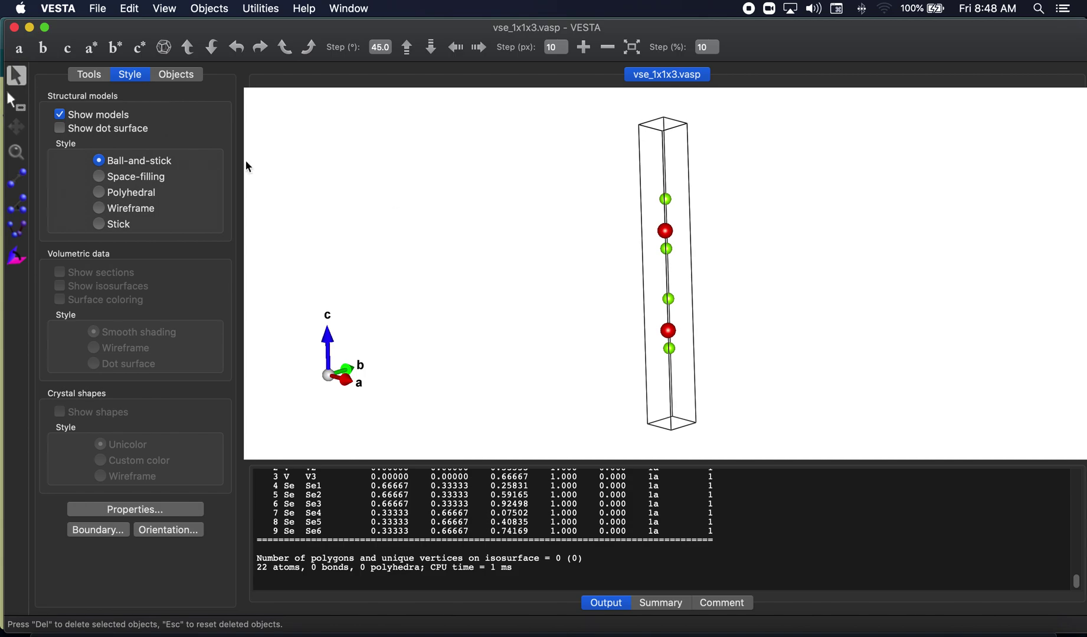
drag(248, 167, 745, 320)
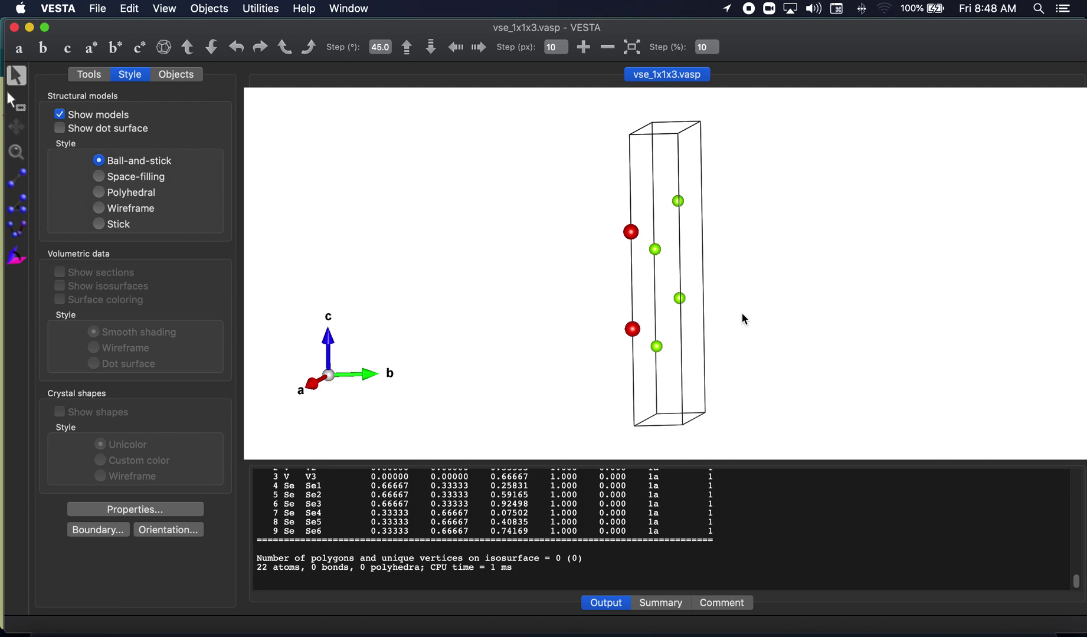
drag(742, 312, 712, 272)
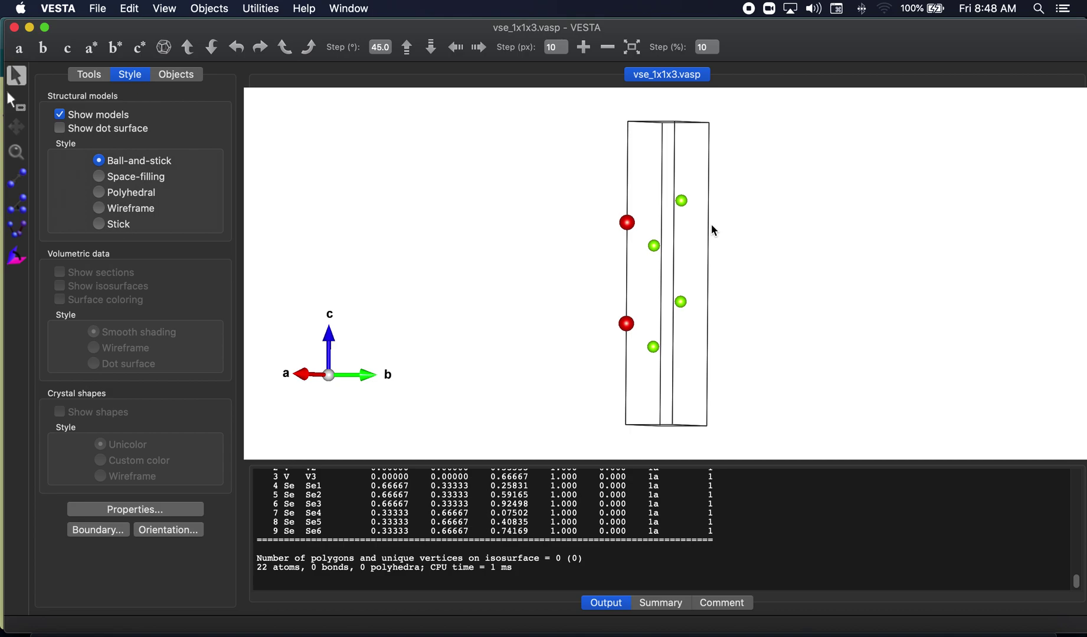
drag(731, 228, 771, 291)
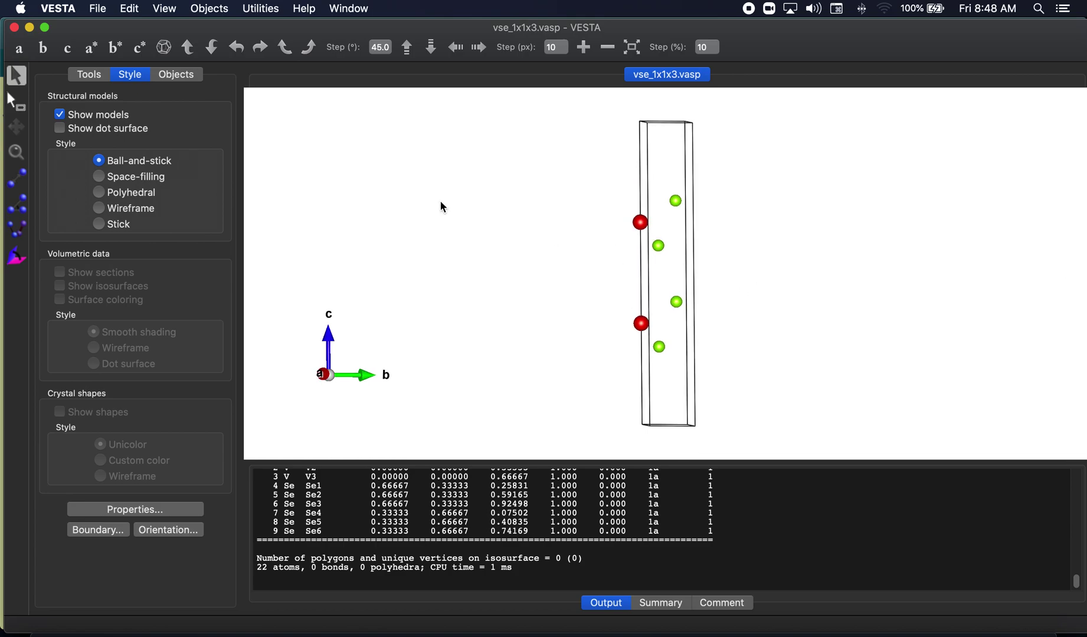
Export the bilayer as XYZ file vse_homo-bilayer in VSe2_monolayer, excluding hidden atoms.
click(103, 11)
click(131, 131)
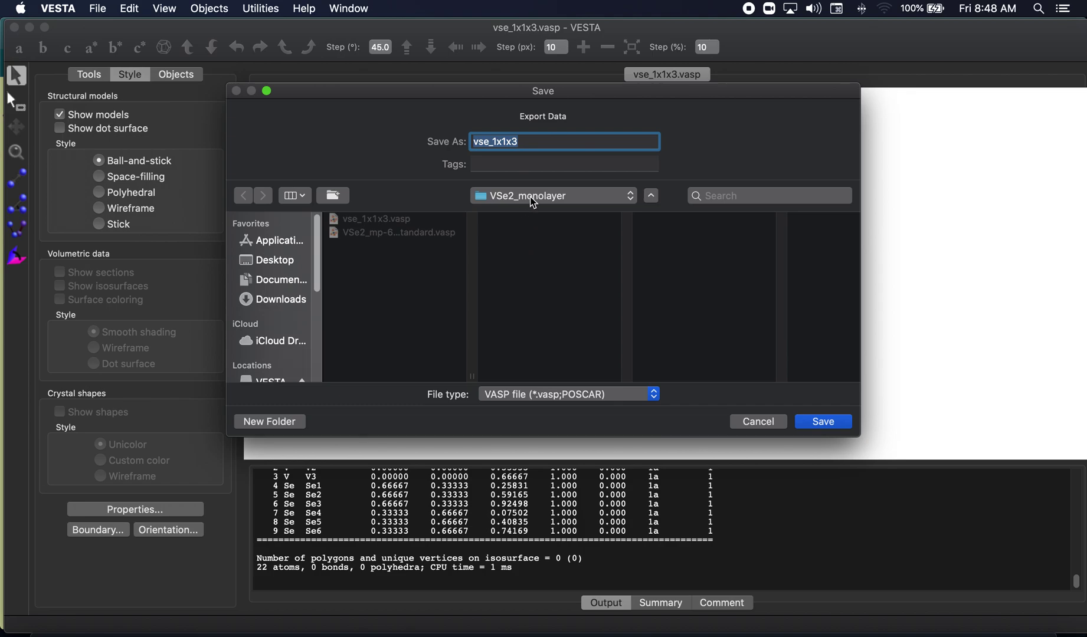
click(533, 197)
click(753, 272)
click(597, 399)
click(513, 491)
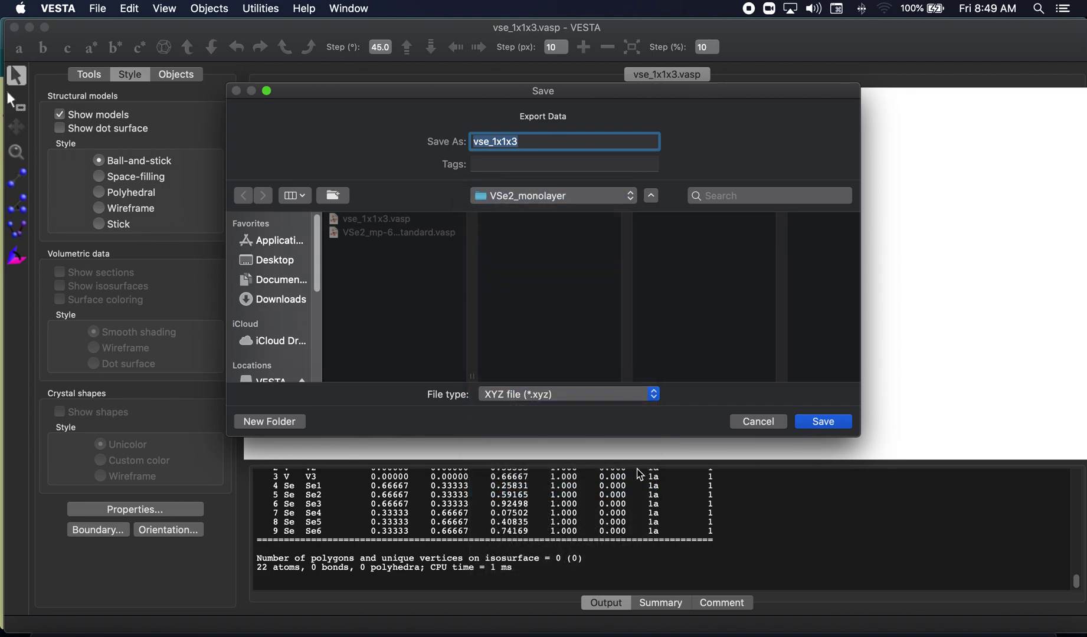
drag(520, 140, 494, 140)
text(homo-bilayer)
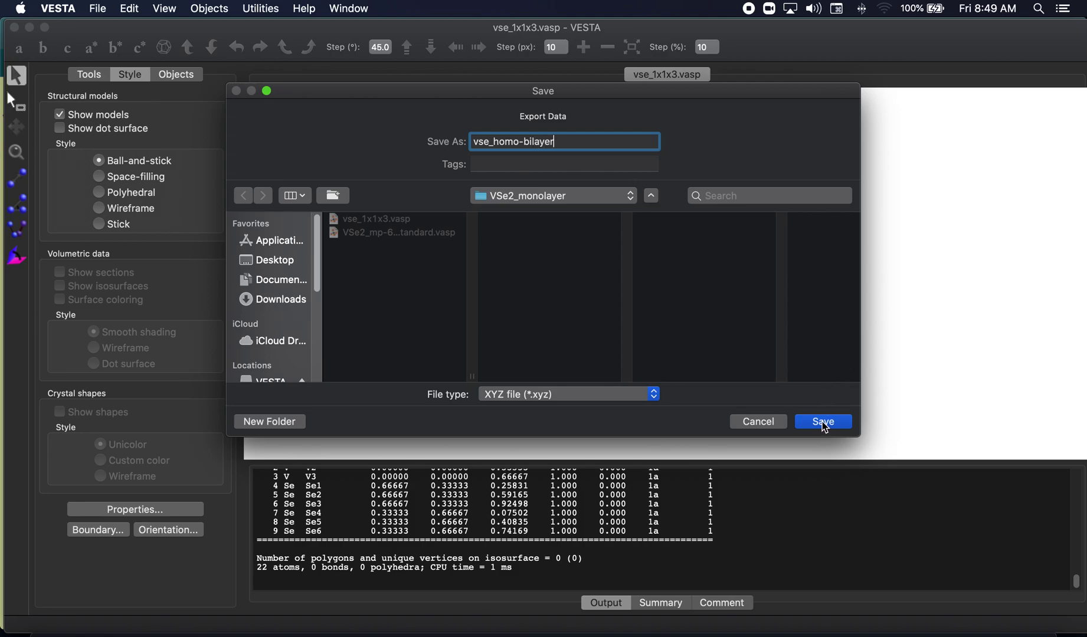
click(823, 422)
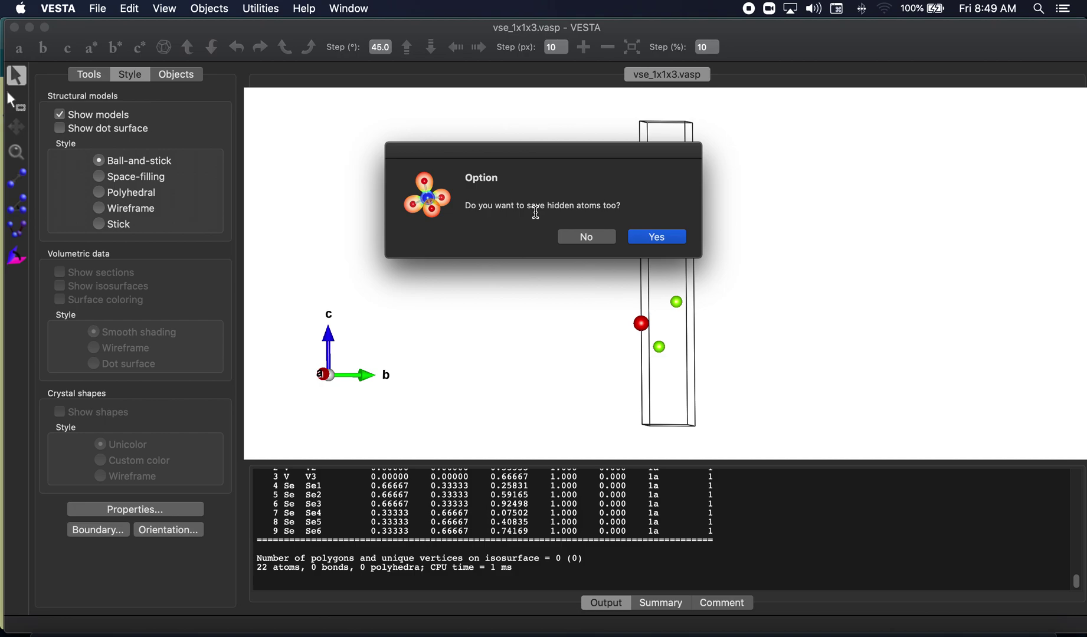
click(587, 238)
Delete the upper layer's V and two Se atoms.
key(s)
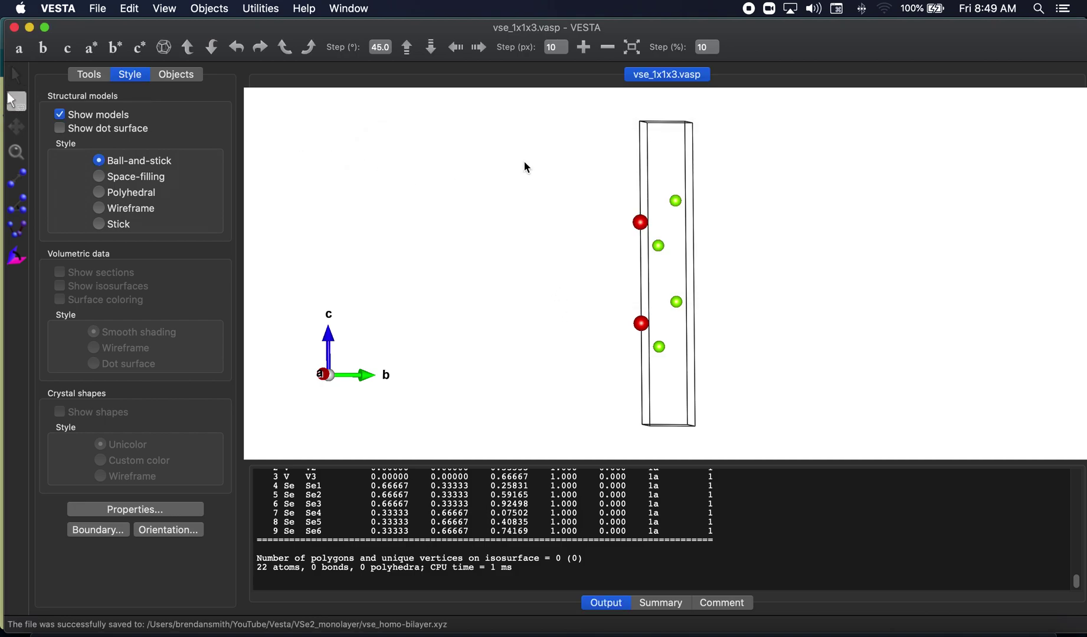
drag(525, 161, 783, 251)
key(Delete)
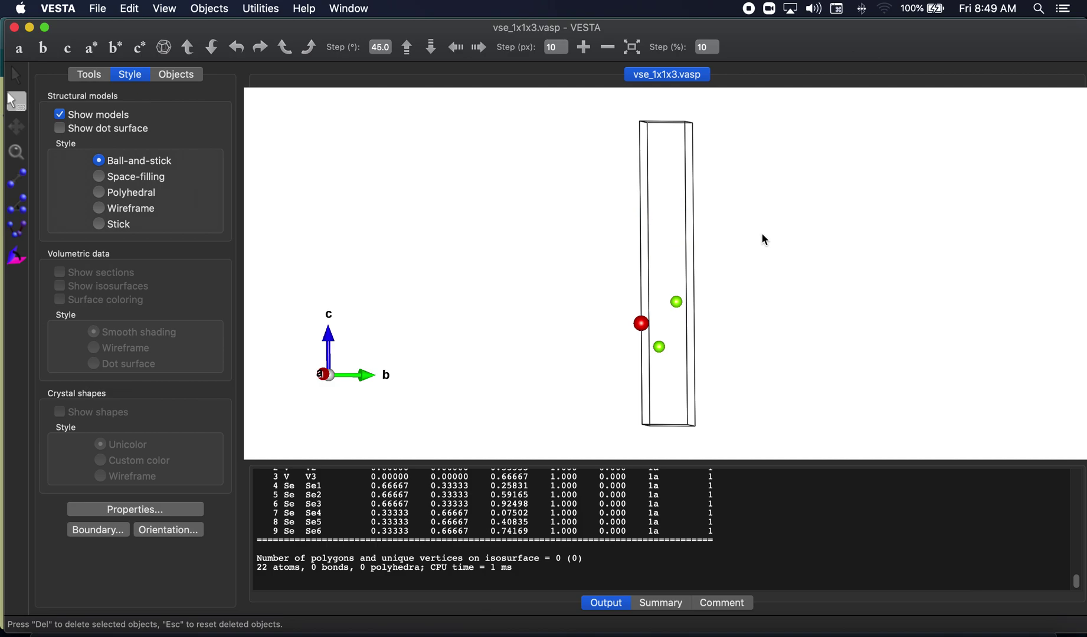
Export the structure as vse_monolayer.xyz, answering No to including hidden atoms.
click(100, 10)
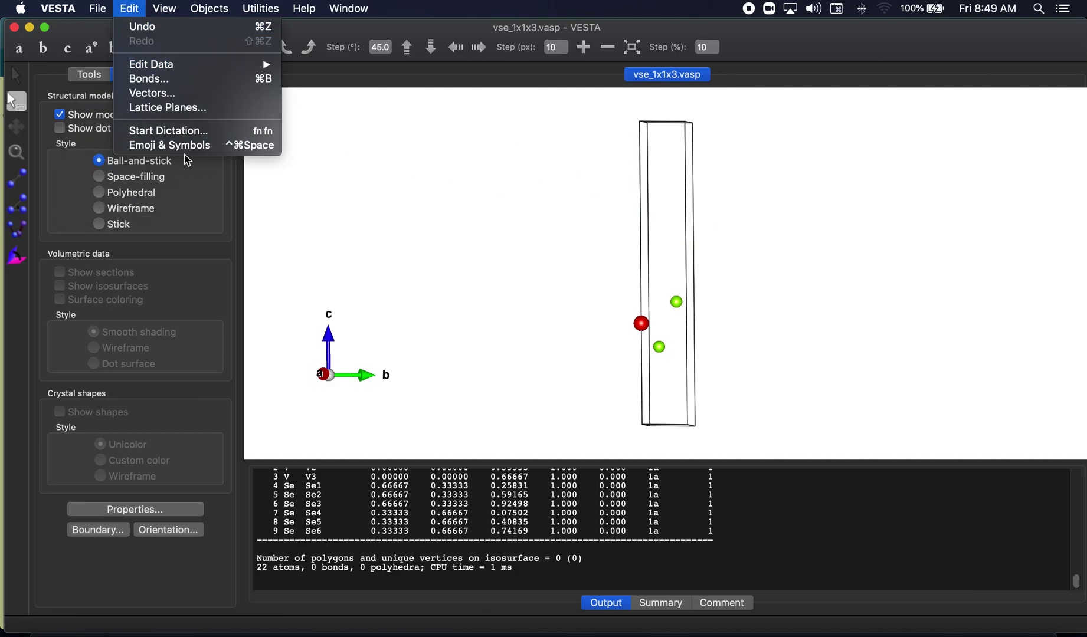
click(131, 131)
key(Right)
key(shift+Left)
key(shift+Left)
key(shift+Left)
key(shift+Left)
key(shift+Left)
key(BackSpace)
text(monolaye)
click(805, 421)
click(577, 239)
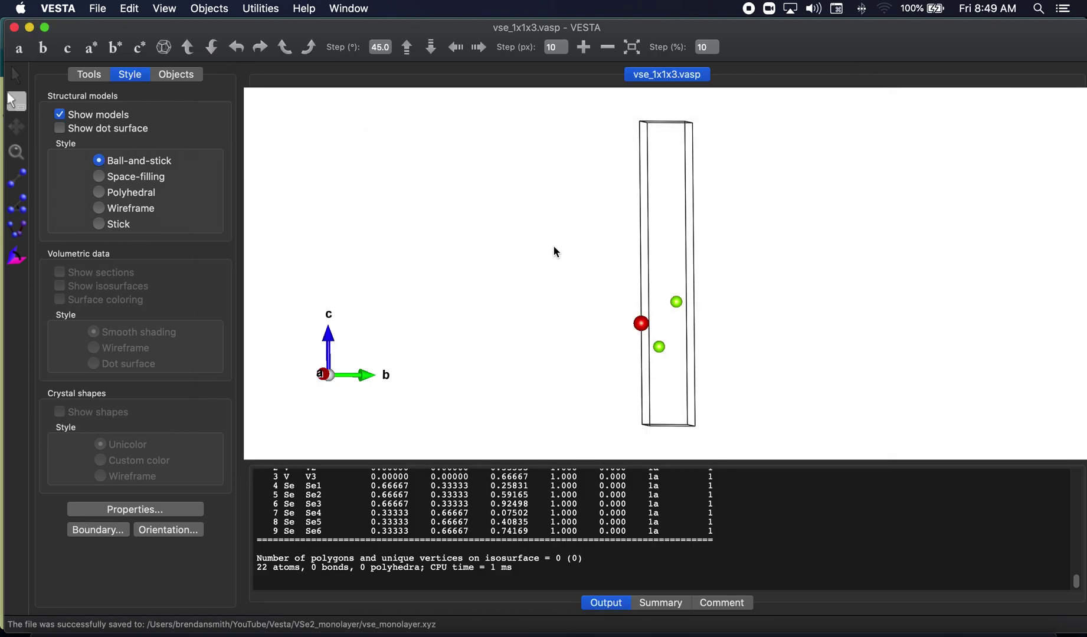
In PyCharm's terminal, change into the VSe2_monolayer folder and list its files.
click(632, 627)
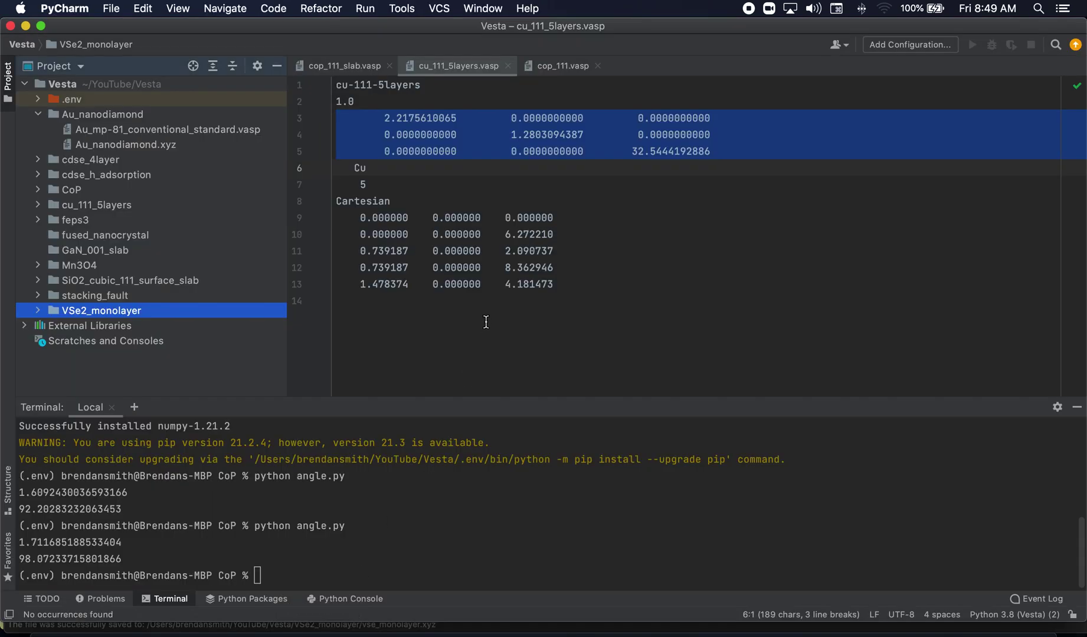
click(38, 310)
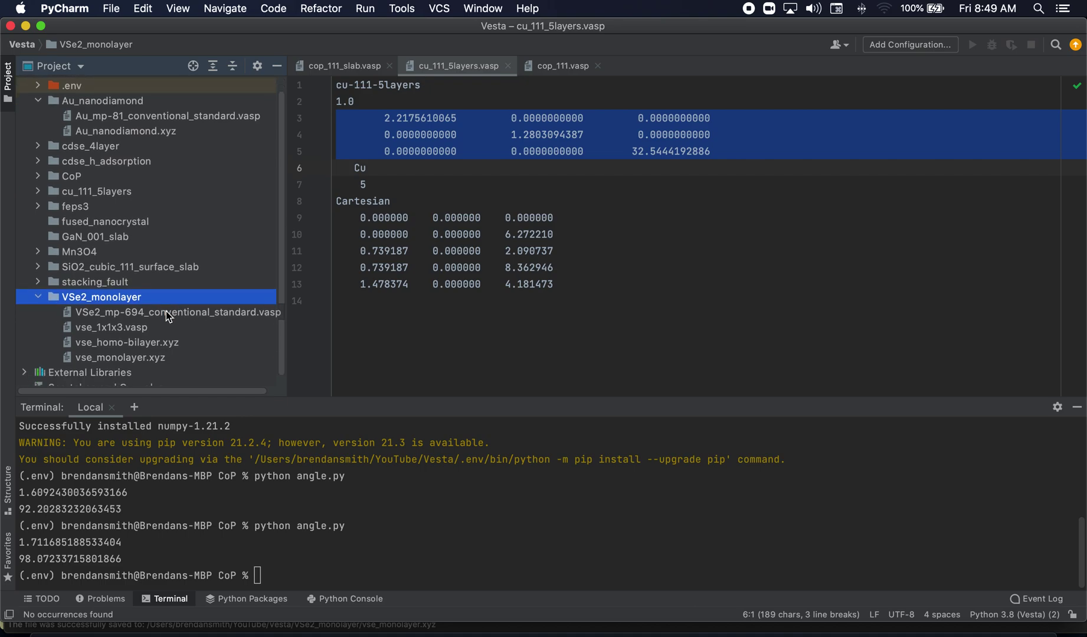
scroll(171, 313, down, 1)
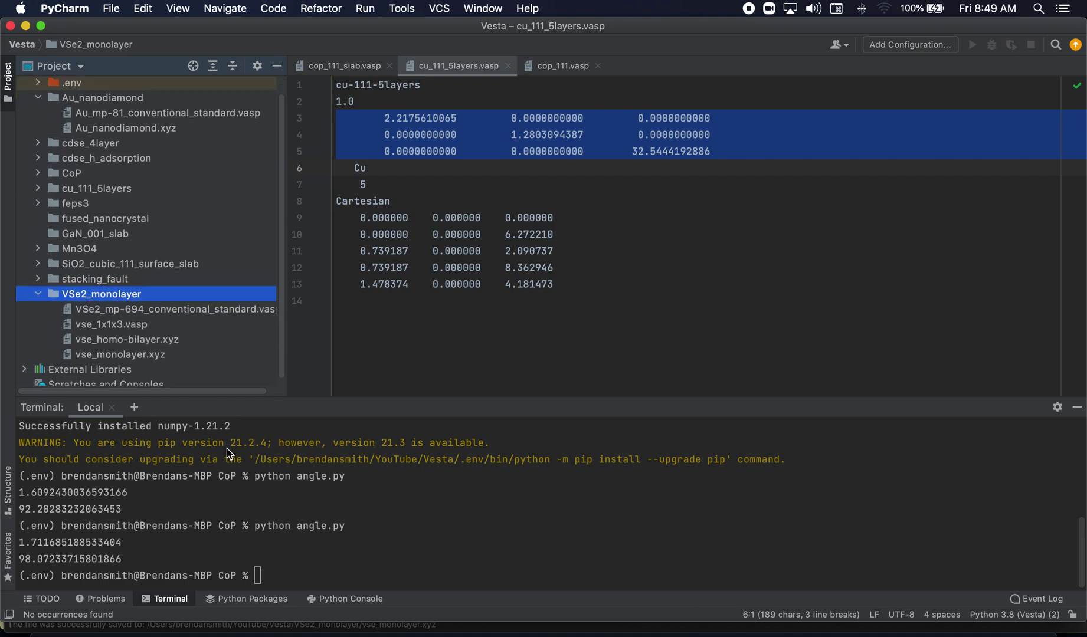
click(334, 537)
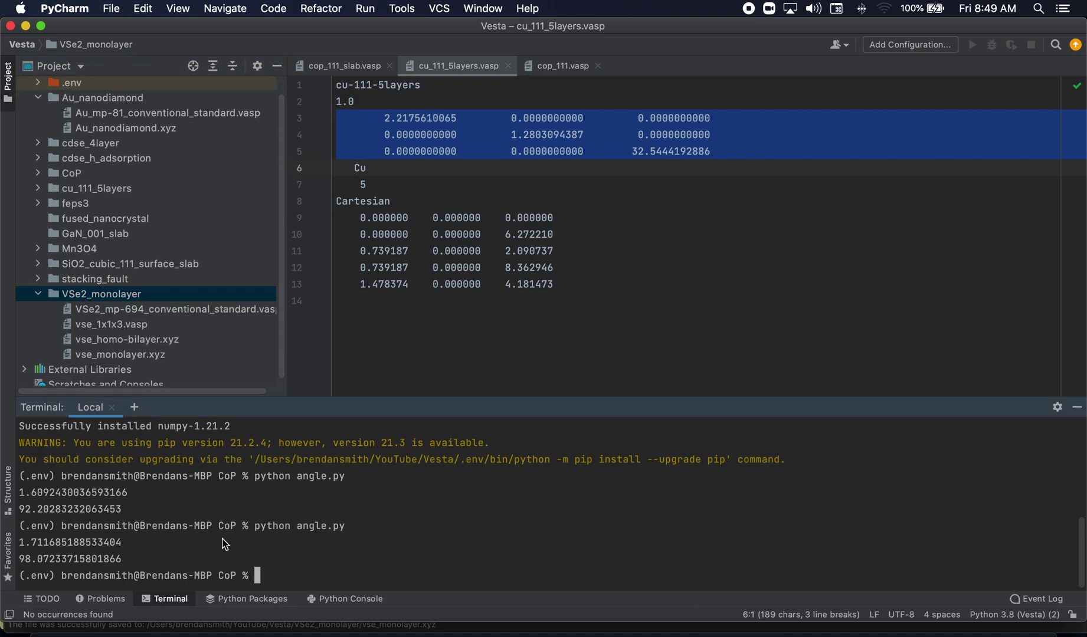
text(cd ..)
key(Return)
text(cd v)
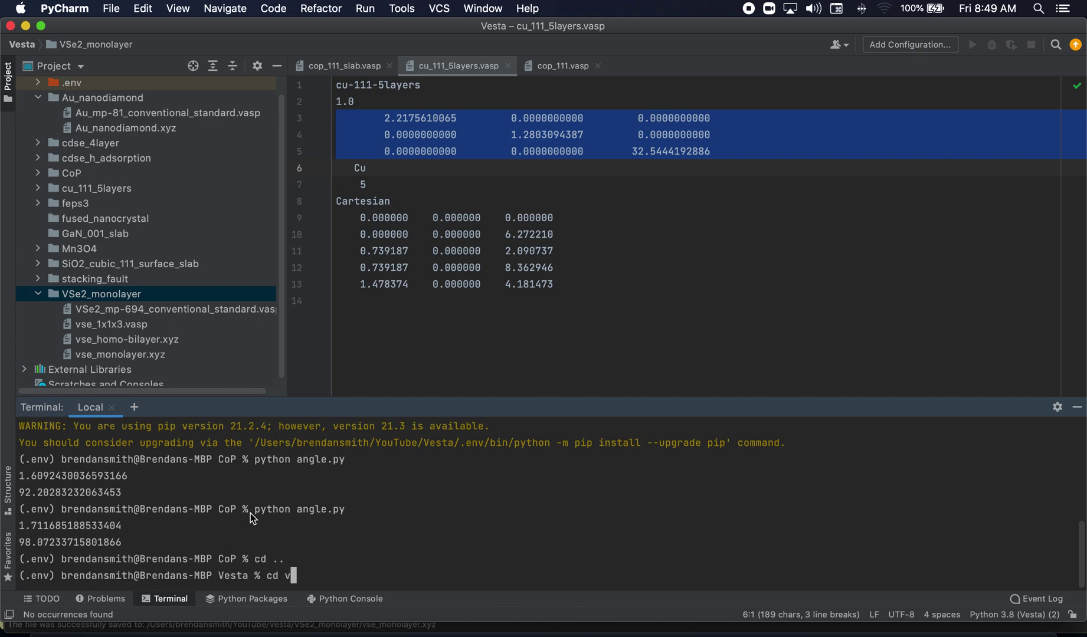
key(Tab)
key(Return)
text(ls)
key(Return)
Run cp to duplicate vse_1x1x3.vasp as vse-homo-bilayer.vasp and vse-monolayer.vasp.
text(cp )
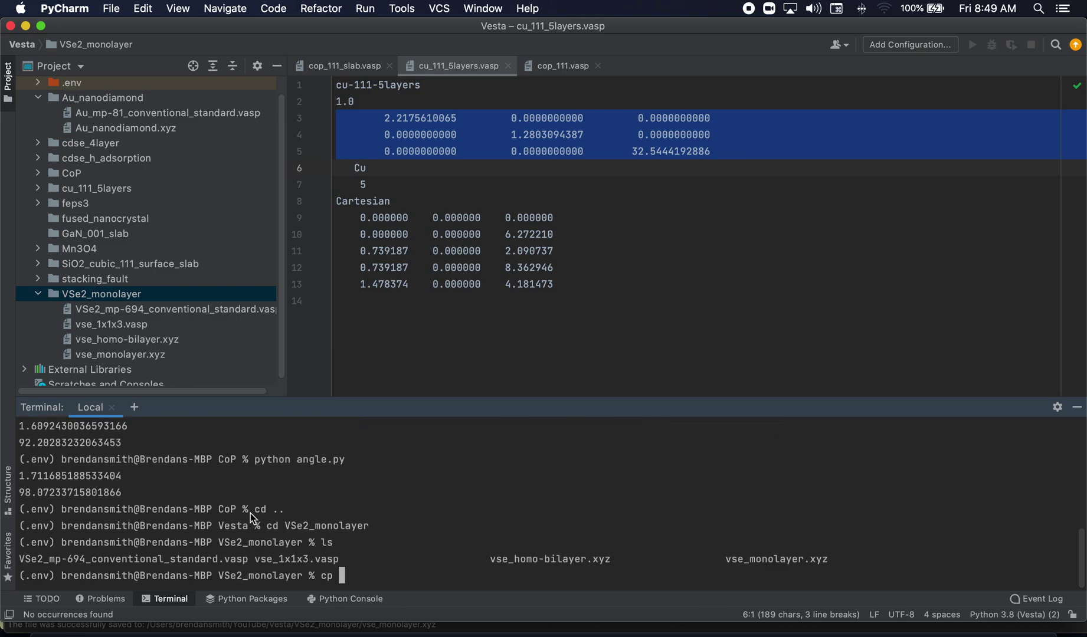
text(vse_1)
key(Tab)
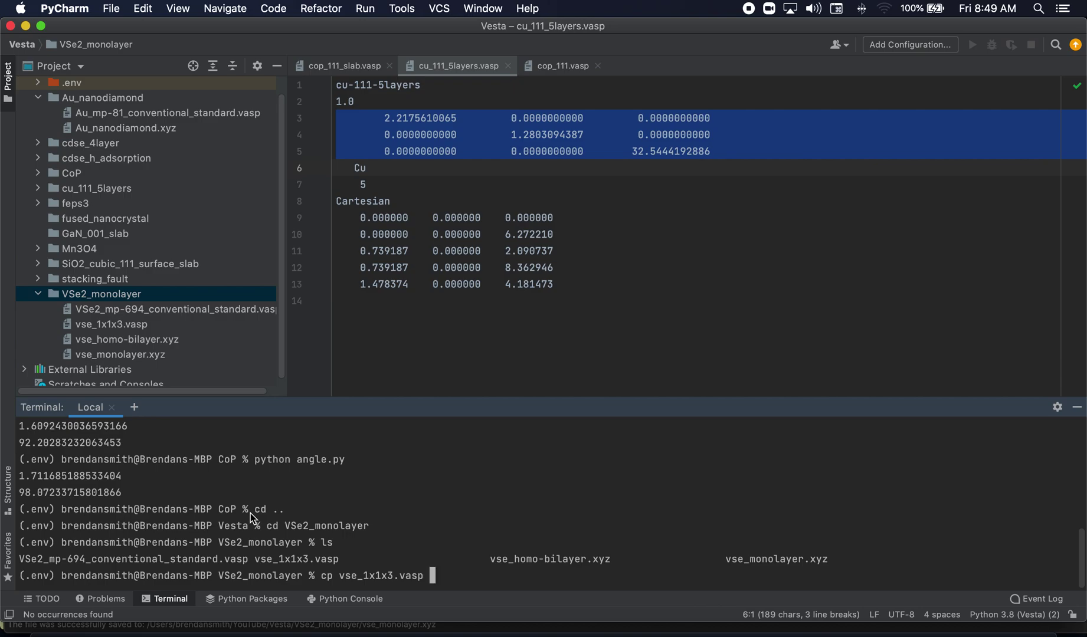
text(vse-homo-)
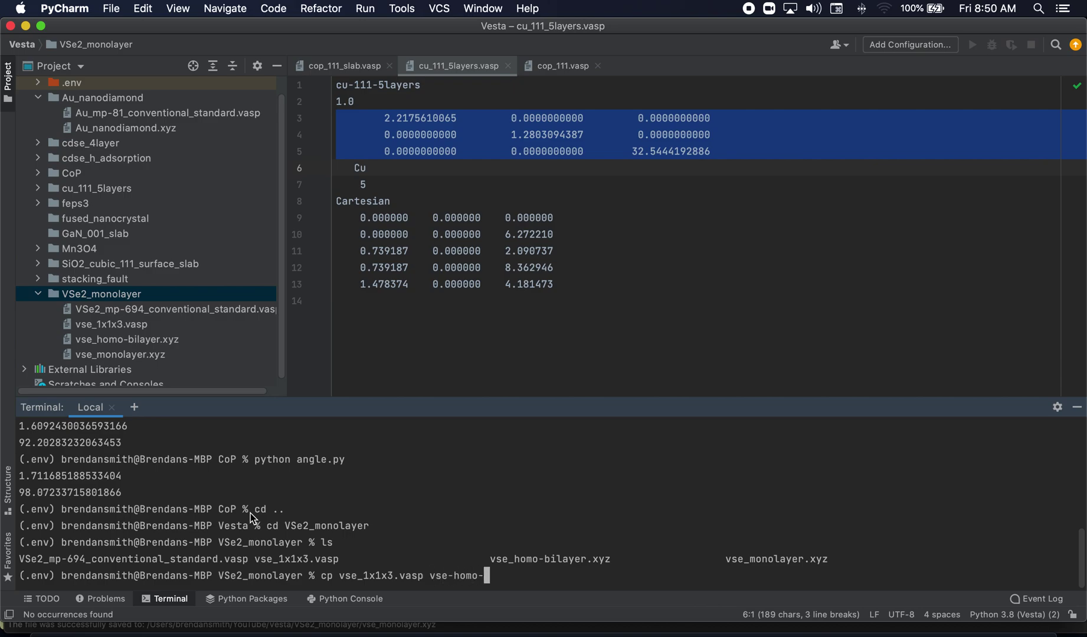
text(bilayer.vasp)
key(Return)
key(Up)
key(Left)
key(Left)
key(Left)
key(Left)
key(Left)
key(BackSpace)
key(BackSpace)
key(BackSpace)
key(BackSpace)
key(BackSpace)
key(BackSpace)
key(BackSpace)
key(BackSpace)
key(BackSpace)
key(BackSpace)
key(BackSpace)
key(BackSpace)
text(monolayer)
key(Return)
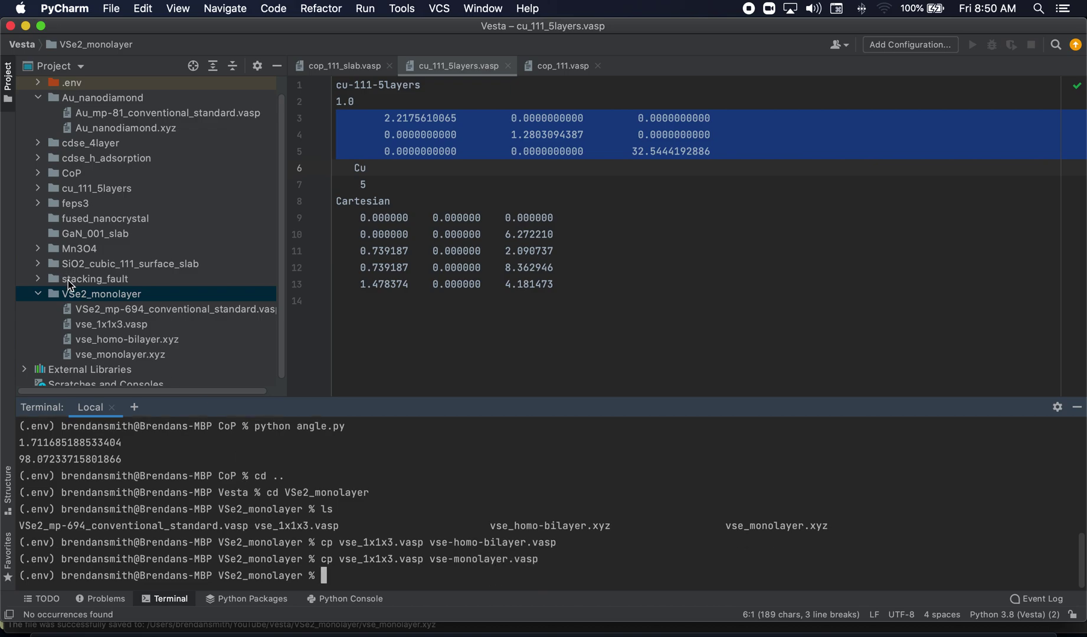
click(128, 325)
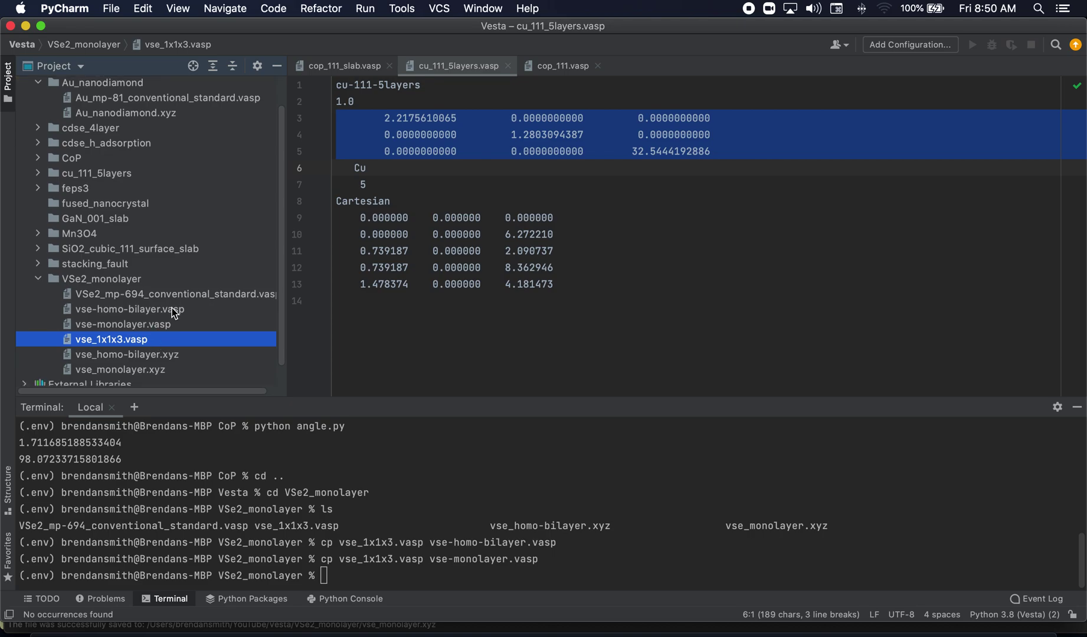
Open vse-homo-bilayer.vasp and vse_homo-bilayer.xyz, closing the cop_111_slab, cu_111_5layers and cop_111 files.
double_click(171, 309)
scroll(184, 329, down, 1)
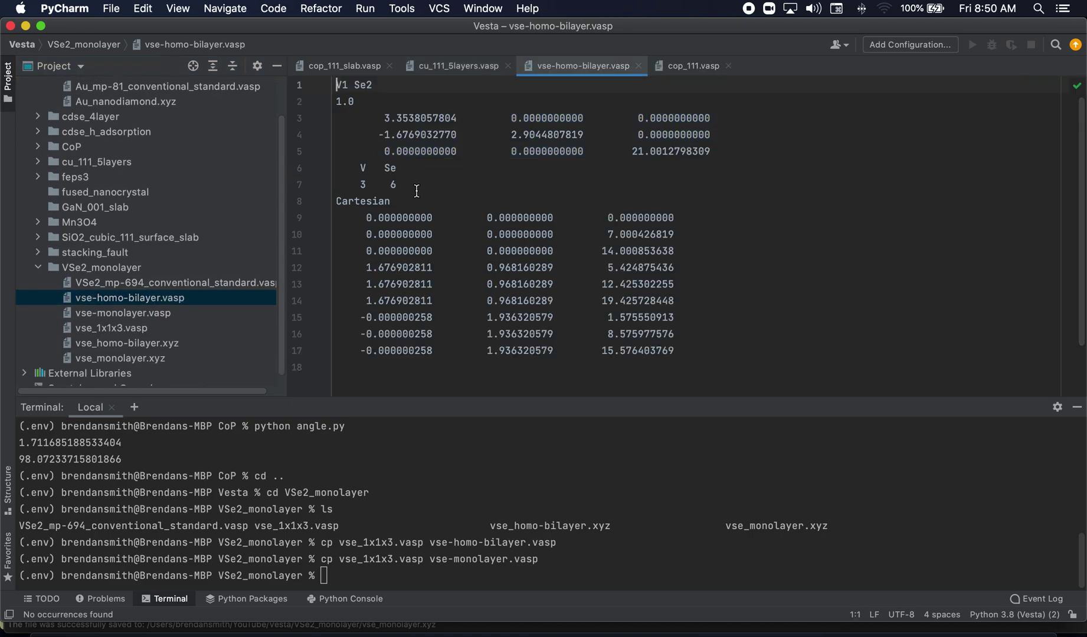
double_click(188, 343)
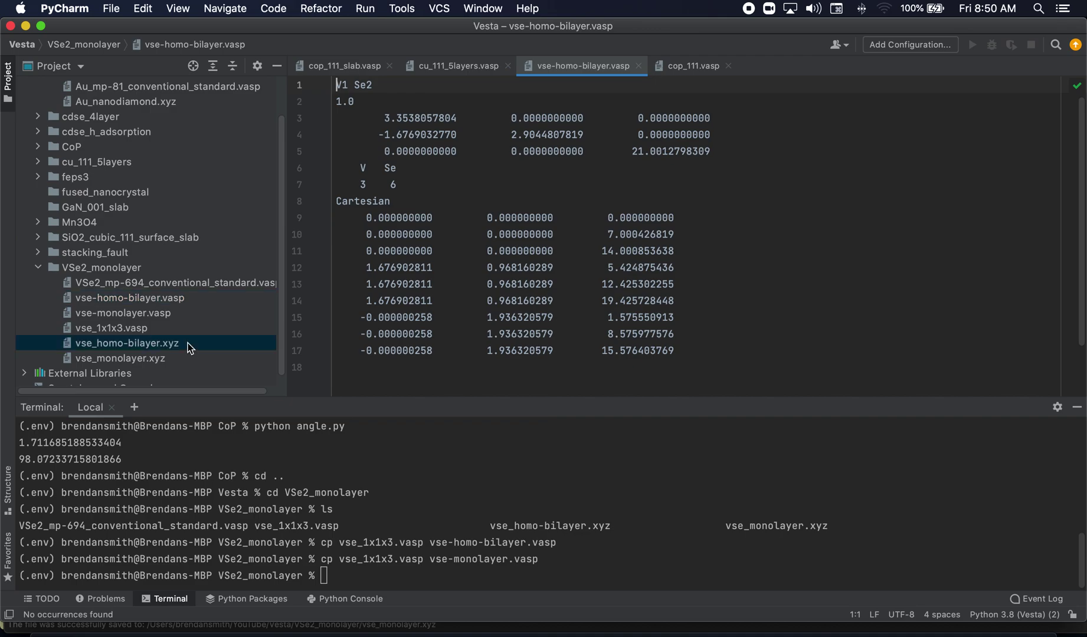
click(390, 66)
click(394, 66)
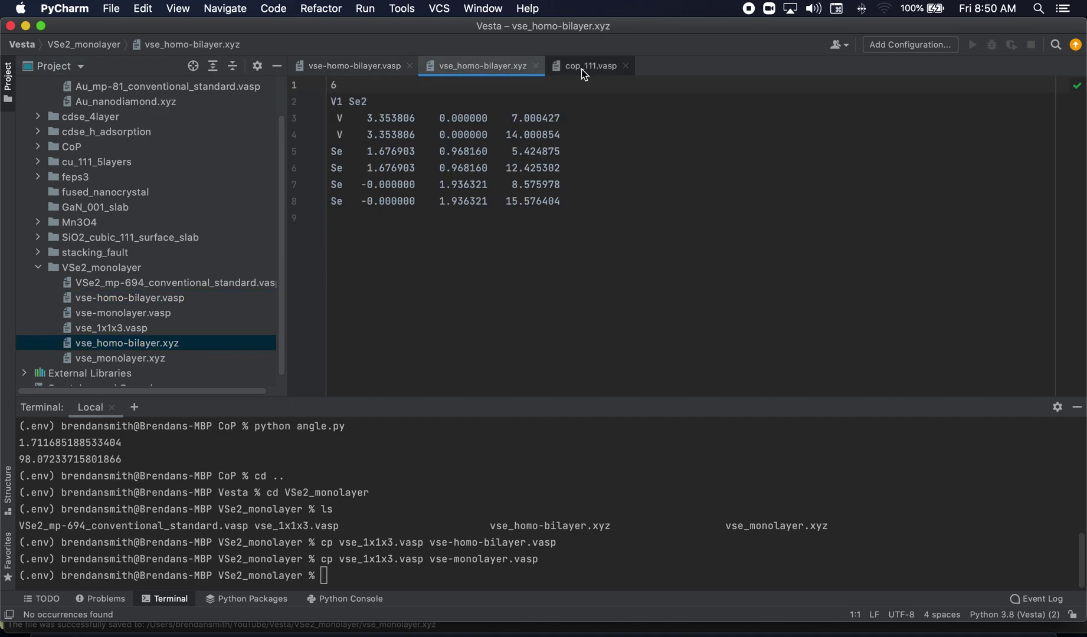
click(626, 66)
Replace the old coordinate lines in vse-homo-bilayer.vasp with the six bilayer coordinates from the xyz file.
drag(561, 201, 247, 115)
key(super+c)
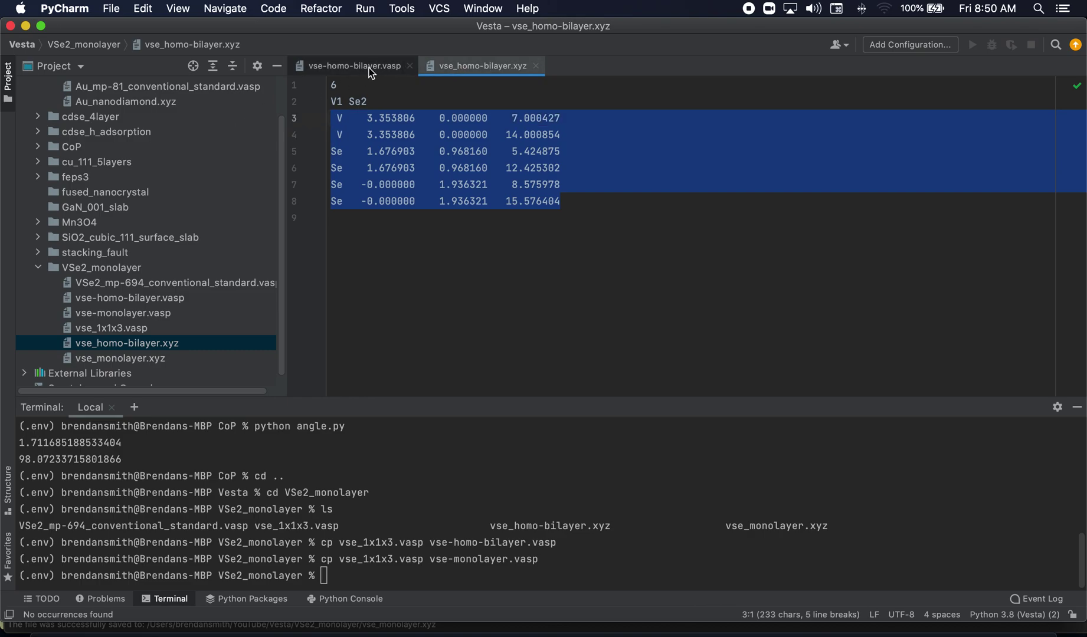
click(370, 69)
drag(688, 336, 262, 236)
drag(719, 354, 242, 221)
key(super+v)
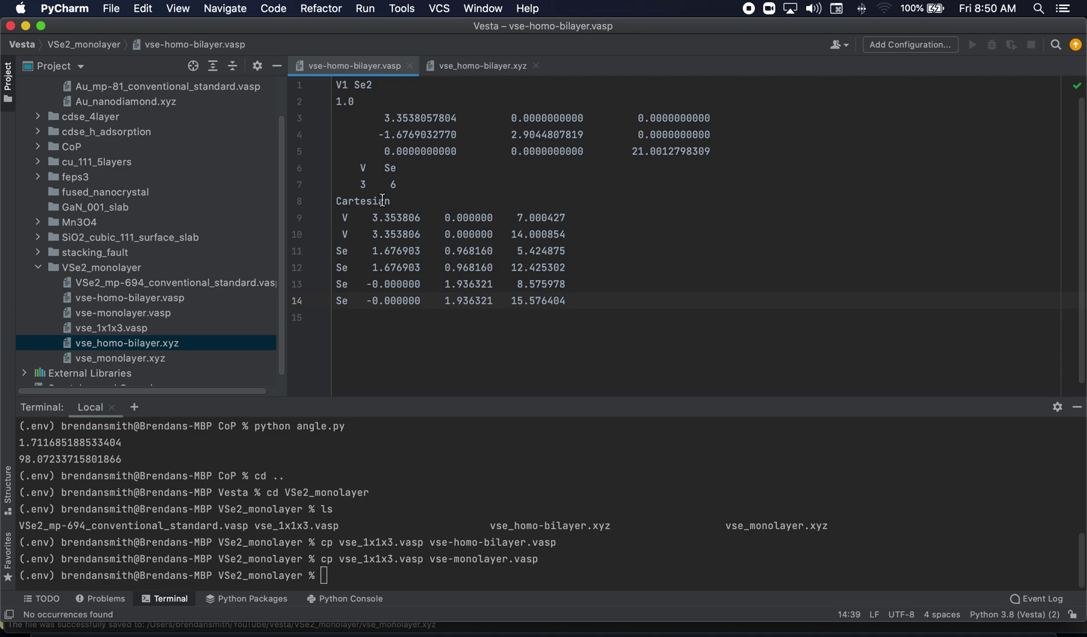
Set the atom counts line to 2 V and 4 Se.
click(365, 184)
key(BackSpace)
key(Delete)
key(Delete)
key(Delete)
key(Delete)
key(Delete)
text(2     4)
key(BackSpace)
key(BackSpace)
text(4)
Strip the V and Se element labels from the six coordinate lines and align them.
click(354, 218)
key(BackSpace)
key(Down)
key(Right)
key(BackSpace)
key(Down)
key(BackSpace)
key(Delete)
key(Down)
key(BackSpace)
key(Delete)
key(Down)
key(BackSpace)
key(Delete)
key(Down)
key(BackSpace)
key(BackSpace)
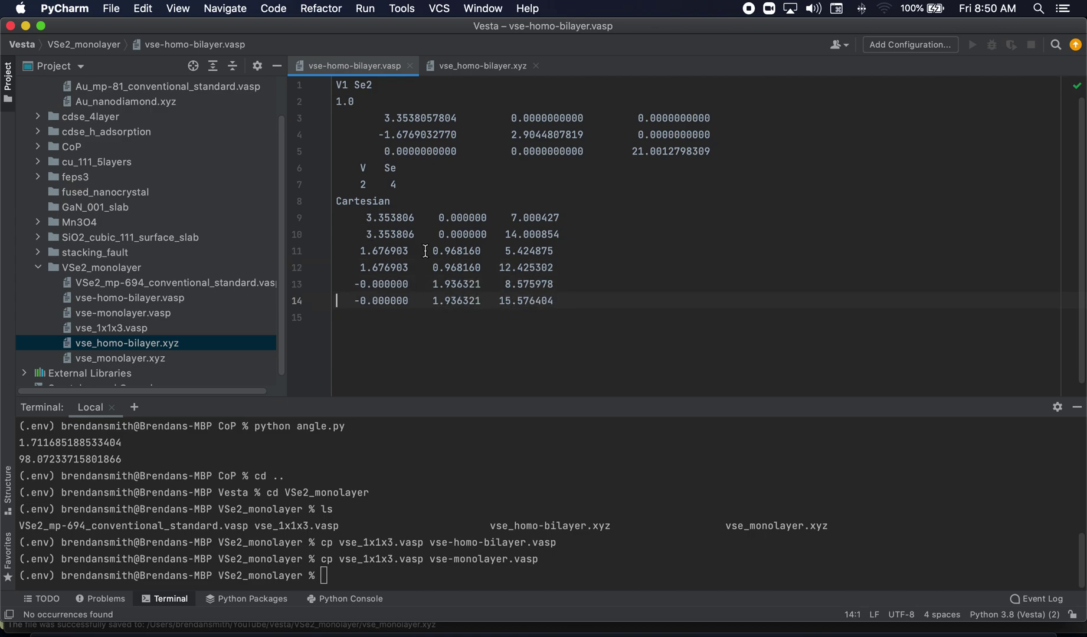
click(365, 235)
key(BackSpace)
key(Up)
key(Delete)
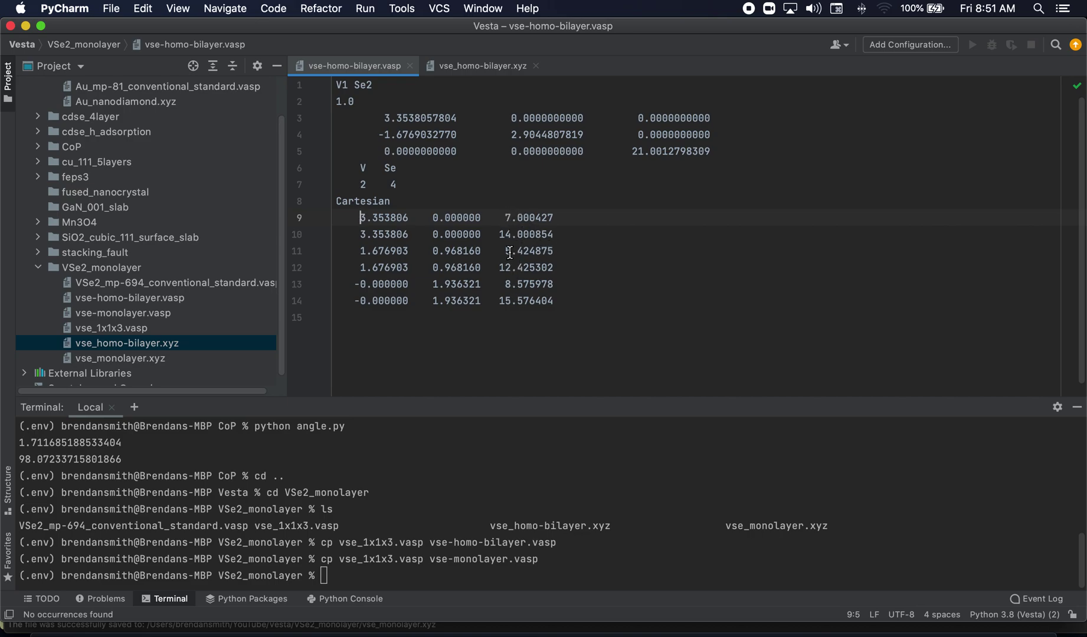
Check the z range (5.424875 to 15.576404) and change c to 31.0012798309.
double_click(506, 250)
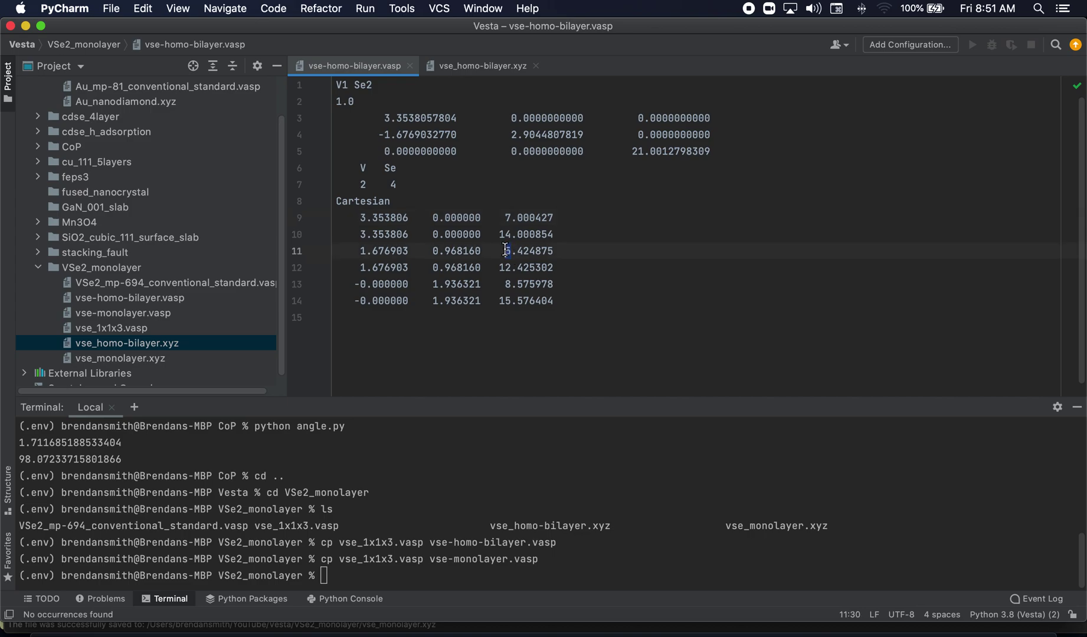
double_click(505, 301)
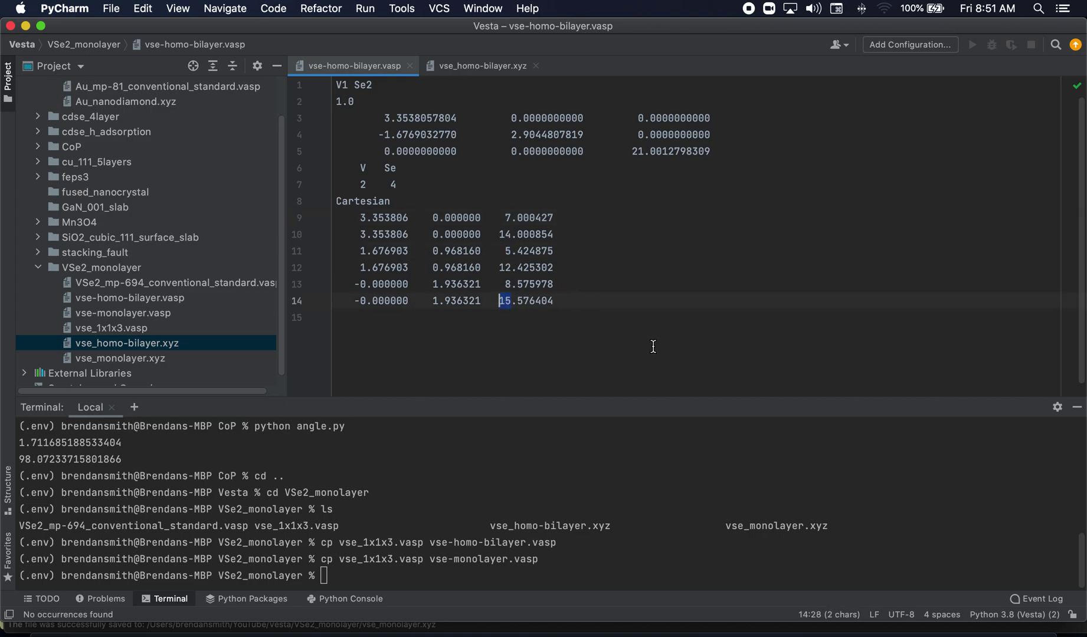
click(638, 151)
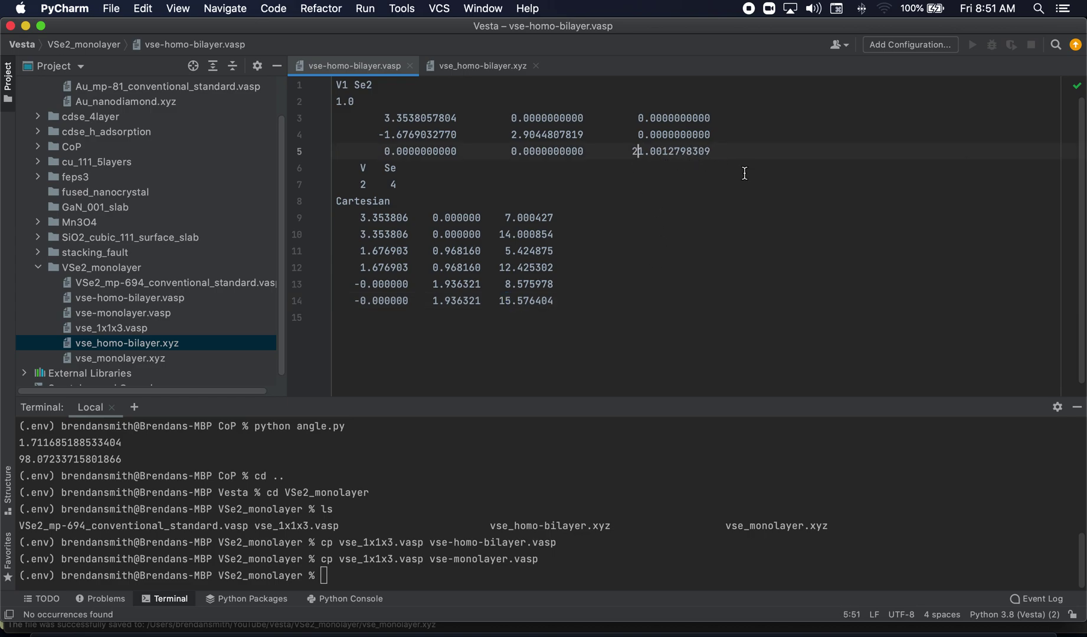
key(BackSpace)
text(3)
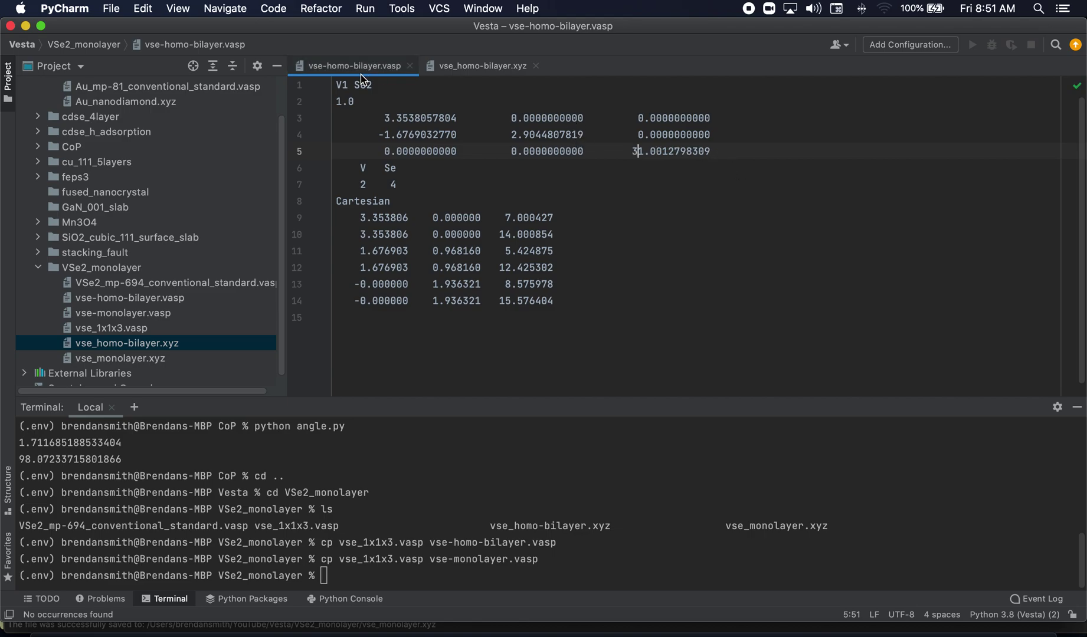
Open vse-monolayer.vasp and vse_monolayer.xyz alongside the bilayer files.
double_click(177, 313)
double_click(164, 358)
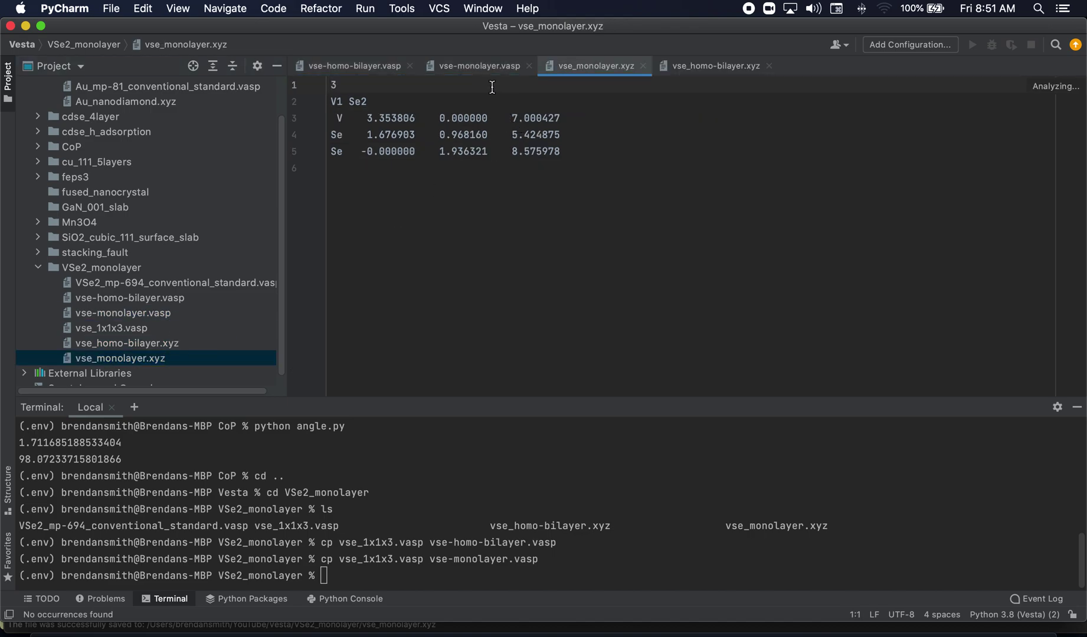
click(675, 71)
drag(675, 72, 531, 70)
click(606, 65)
click(724, 68)
Replace the old coordinates in vse-monolayer.vasp with the three monolayer atom lines, keeping the Cartesian line.
drag(608, 152, 335, 121)
key(super+c)
click(638, 67)
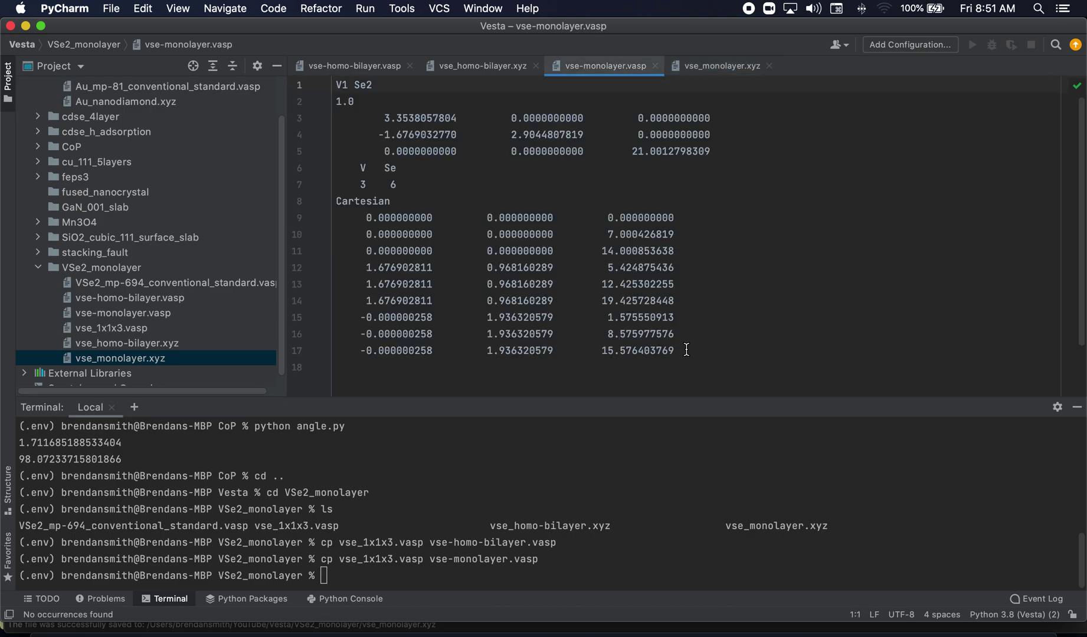
drag(684, 351, 224, 205)
key(shift+Down)
key(super+v)
Delete the element labels from the three monolayer coordinate lines.
click(353, 218)
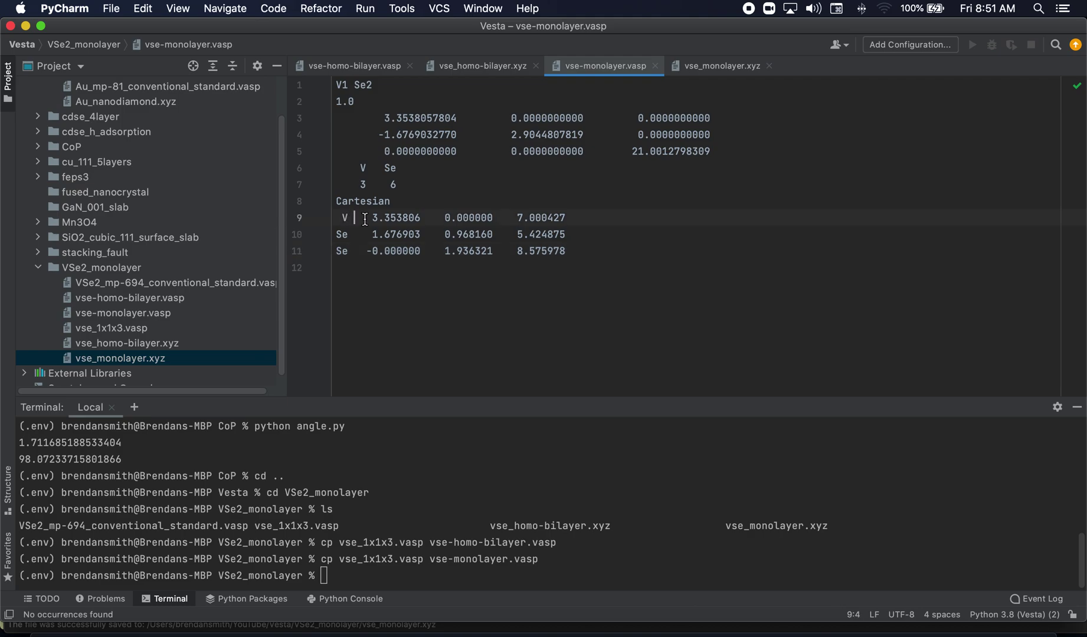
key(BackSpace)
key(BackSpace)
key(Down)
key(Delete)
key(Delete)
key(Down)
key(Delete)
key(Delete)
Set the monolayer atom counts to 1 V and 2 Se.
double_click(363, 184)
text(1)
click(396, 184)
key(BackSpace)
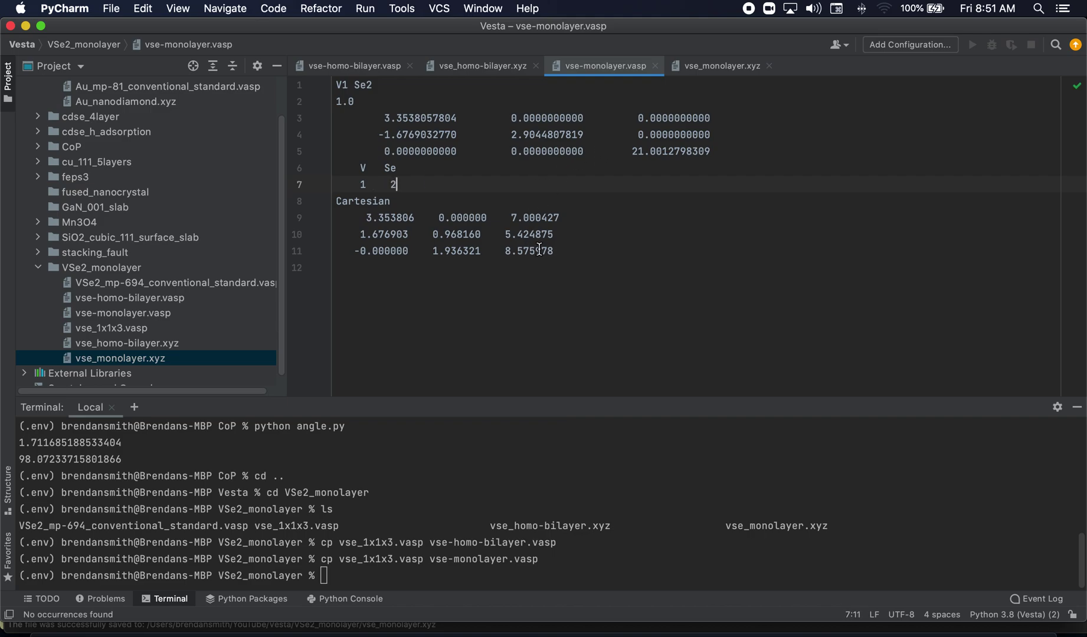
click(506, 218)
Retitle the files as vse2-monolayer and vse2-homo-bilayer on line 1.
drag(374, 84, 336, 86)
text(vse)
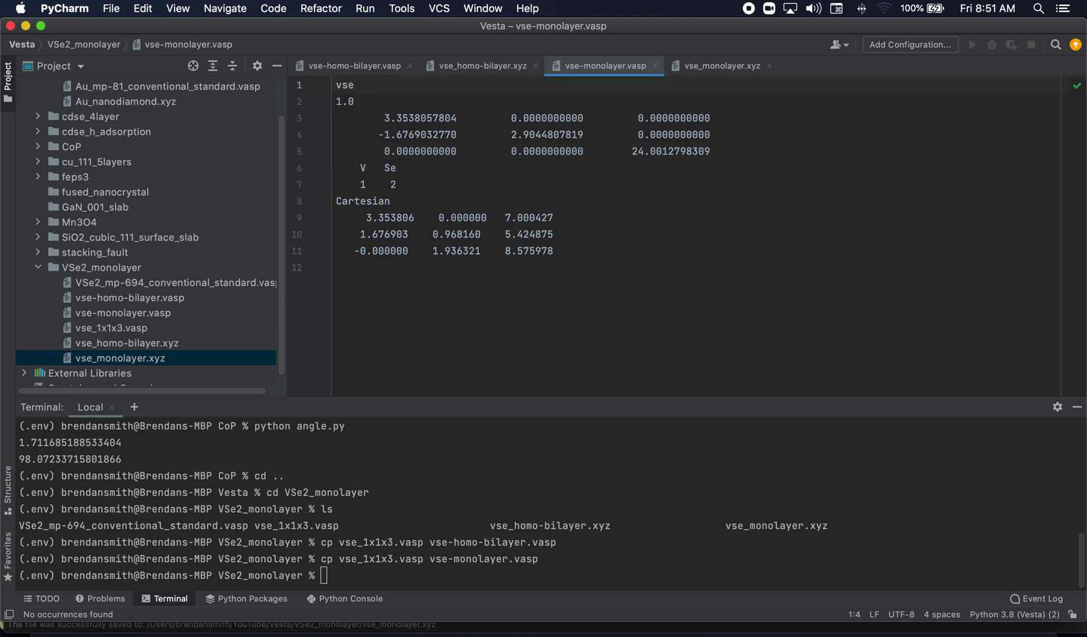
text(2-mono)
click(383, 67)
drag(369, 85, 316, 79)
text(vse2-homo-bilayer)
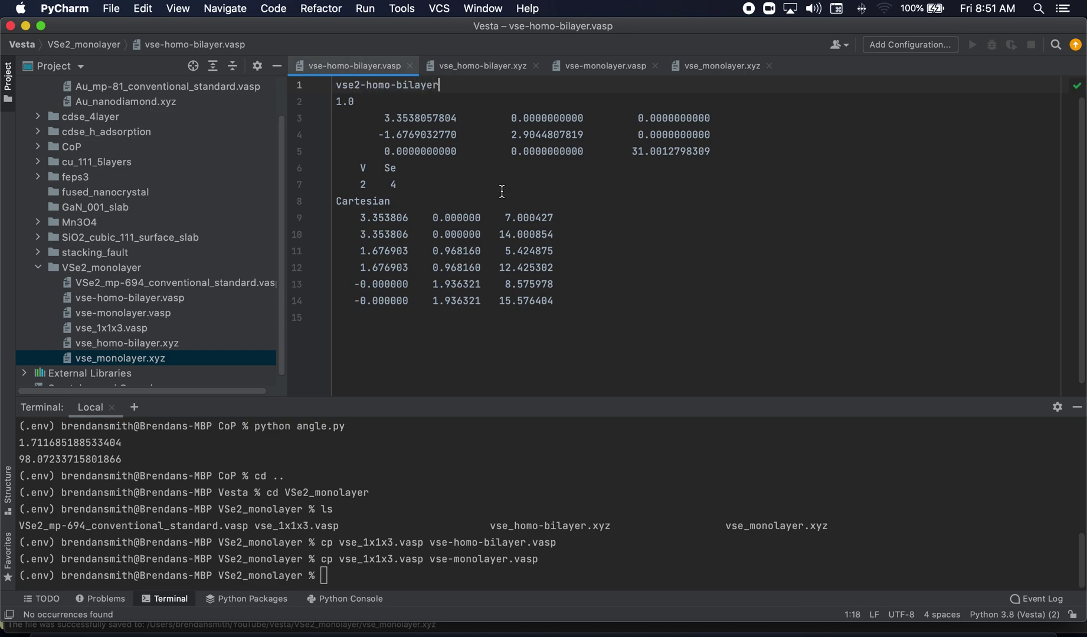
Load vse-homo-bilayer.vasp in VESTA, view it along a, and inspect its V2 atoms.
click(619, 627)
key(super+o)
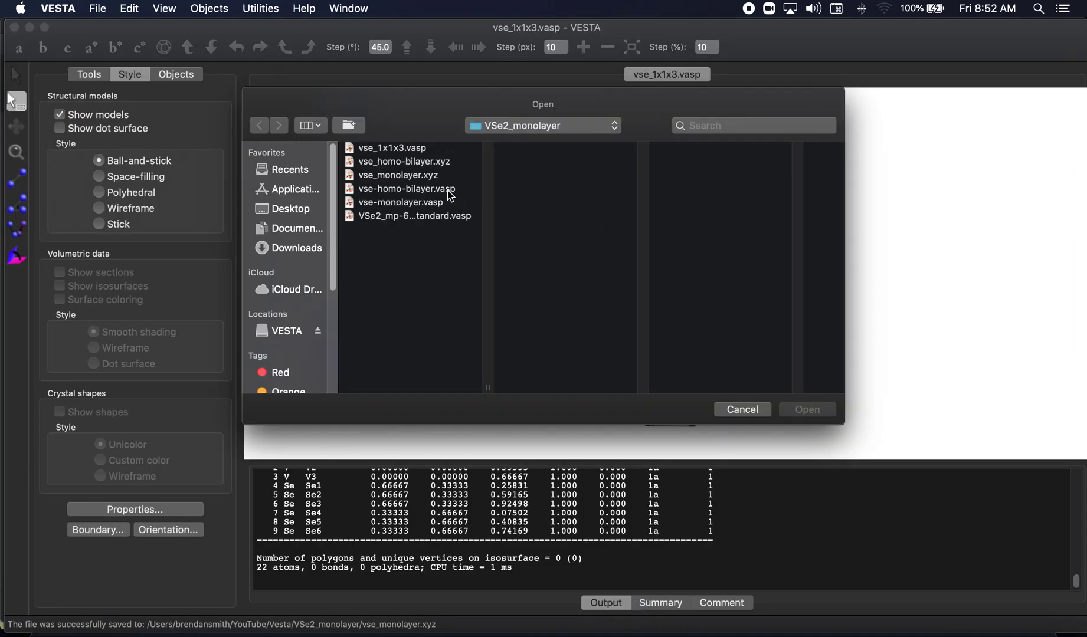
double_click(450, 196)
click(21, 52)
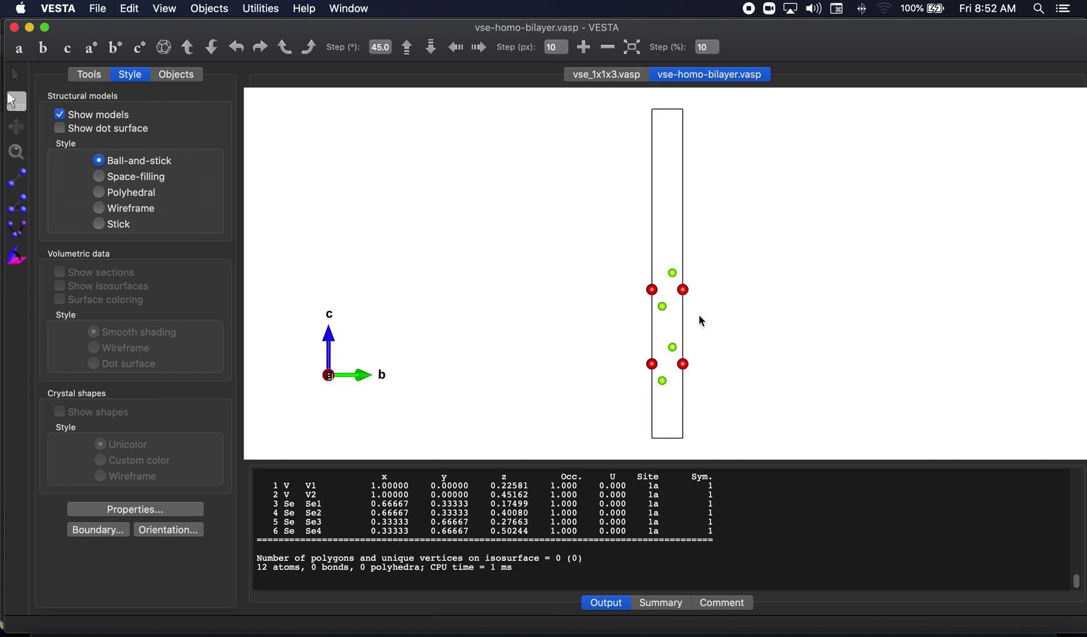
click(17, 76)
drag(476, 254, 684, 297)
click(685, 298)
click(648, 290)
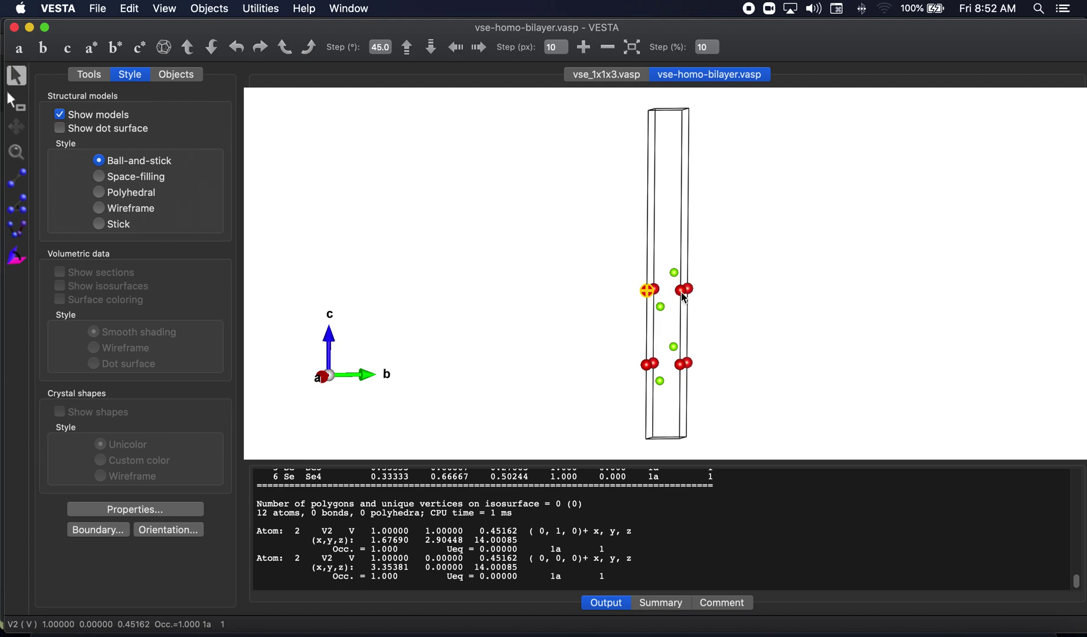
drag(683, 298, 439, 226)
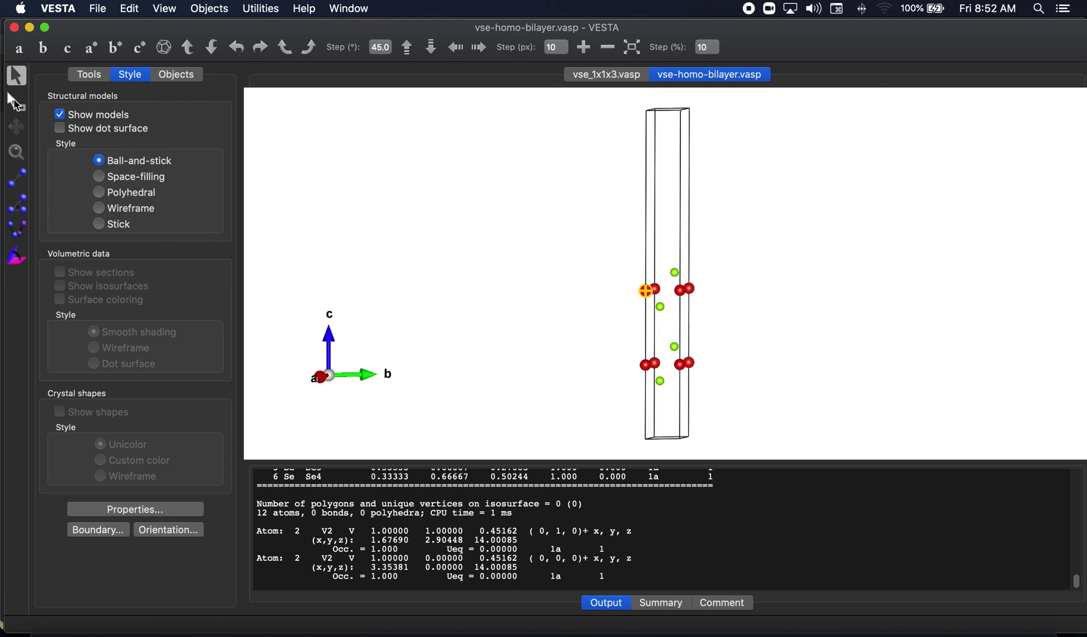
Load vse-monolayer.vasp as a second tab, then return to the bilayer tab.
key(super+o)
double_click(435, 202)
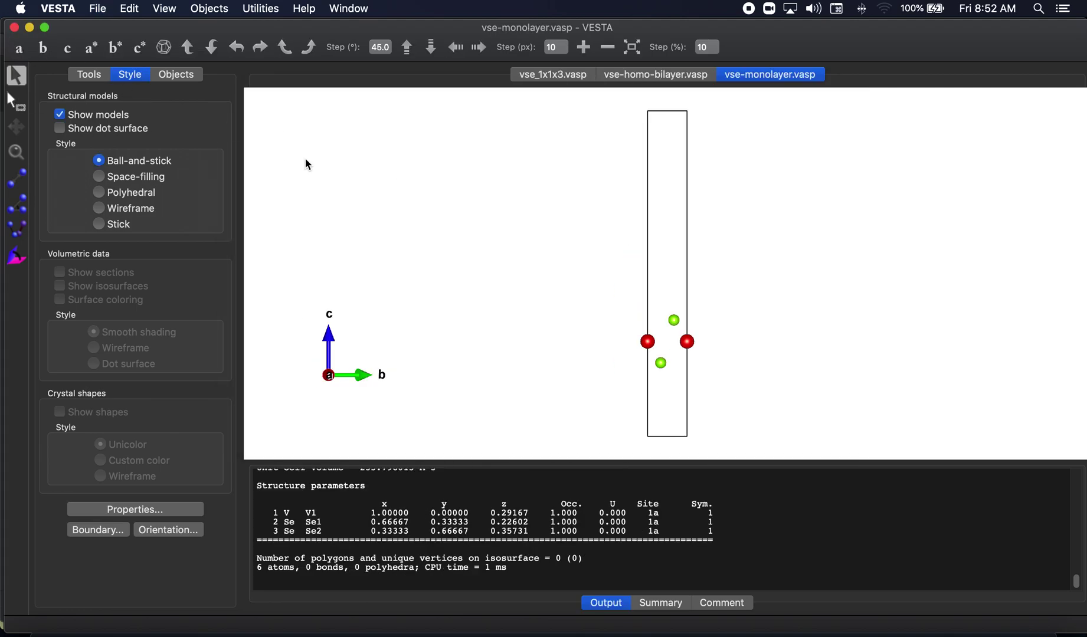
click(655, 75)
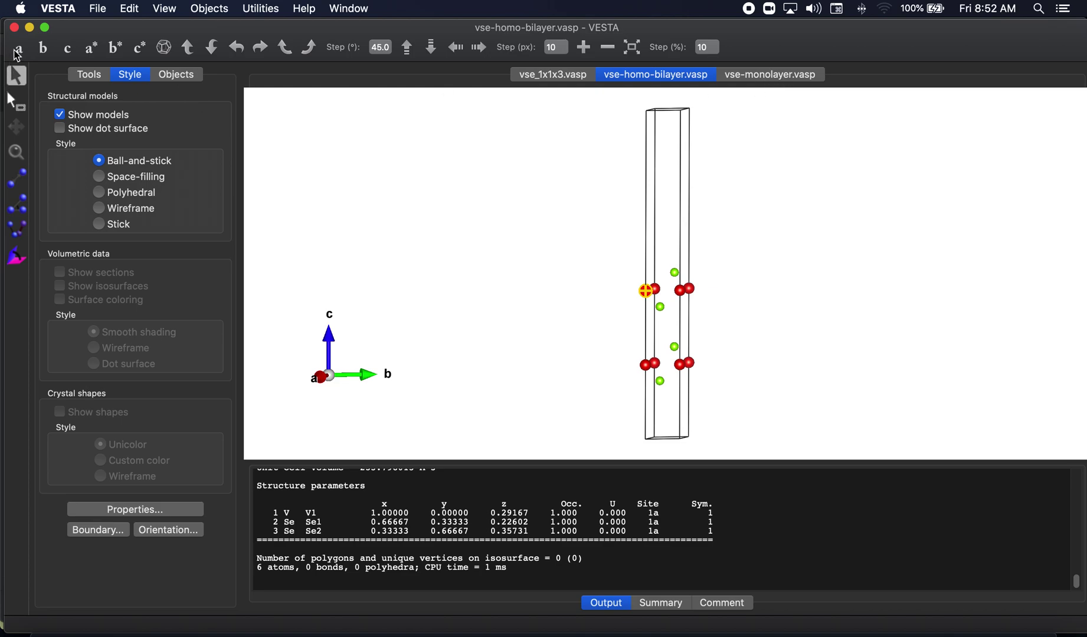
click(778, 78)
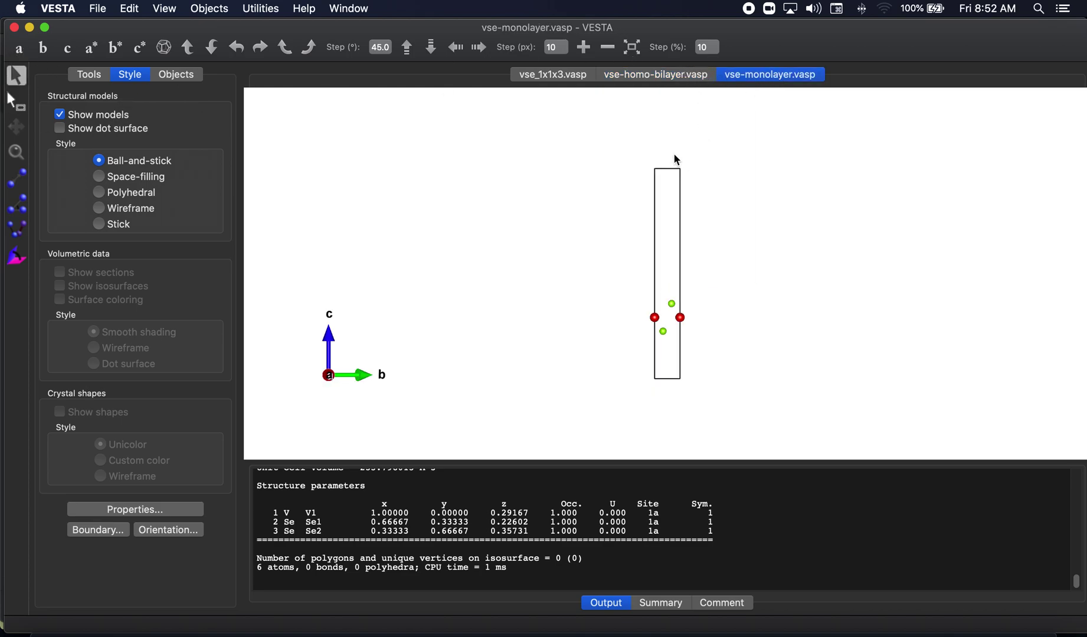
click(635, 76)
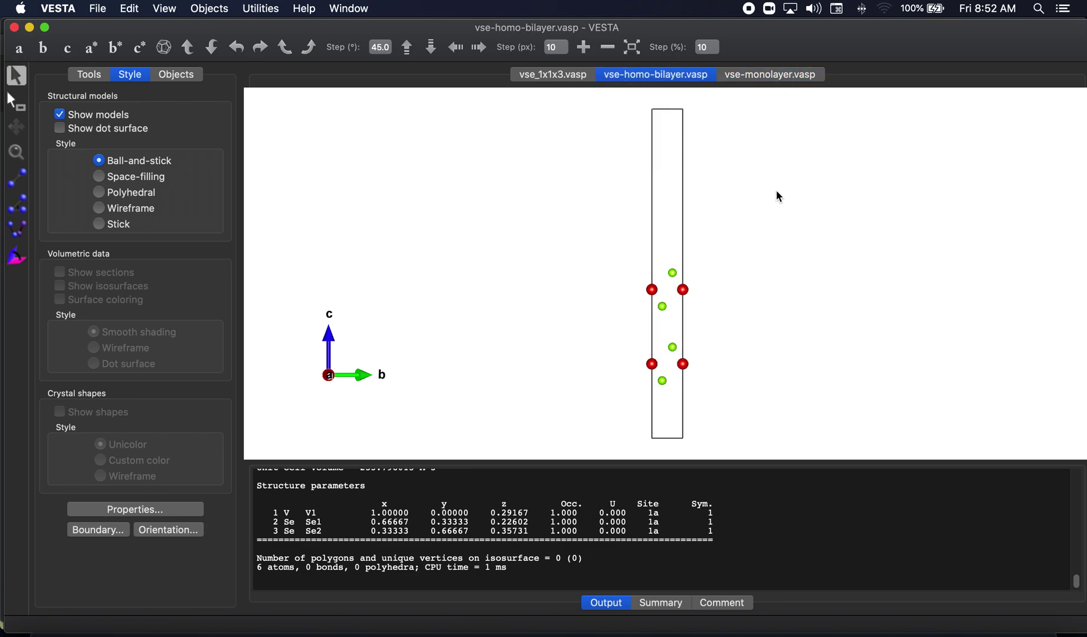
mouse_move(635, 146)
mouse_down()
mouse_move(601, 148)
mouse_move(622, 150)
mouse_up()
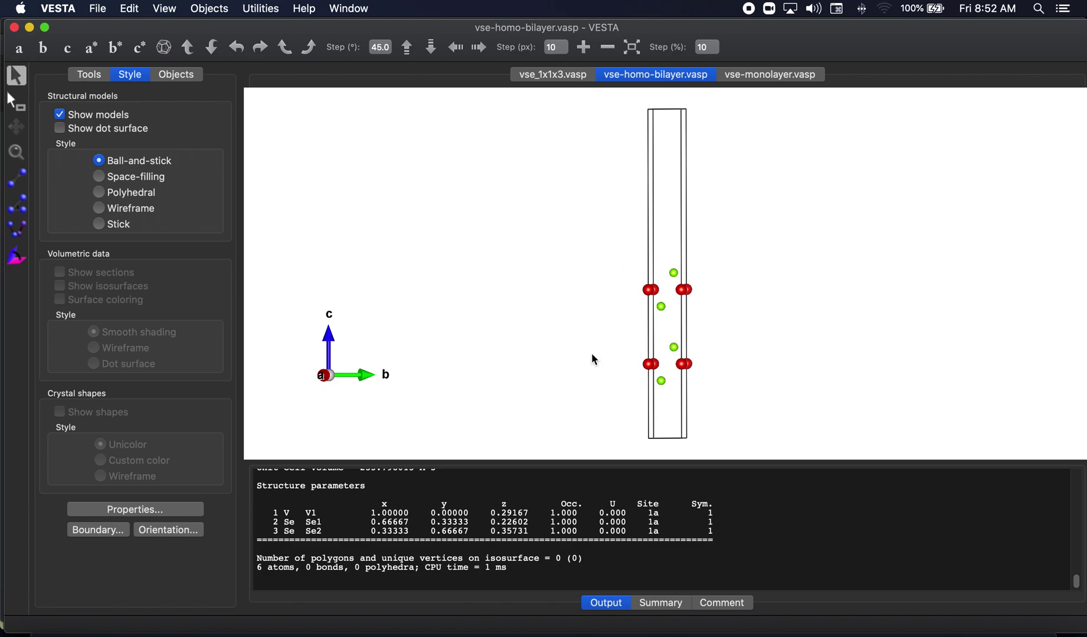
Add a new V–Se bond rule in Edit > Bonds and try a 3 Å maximum length.
click(131, 9)
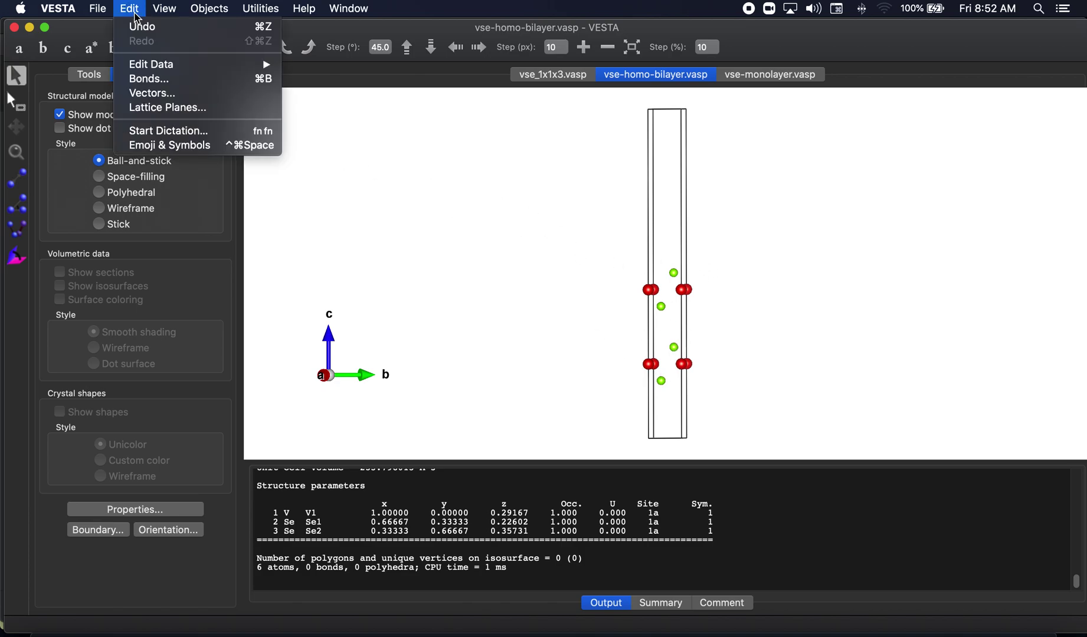
click(172, 82)
click(518, 275)
click(216, 239)
click(203, 252)
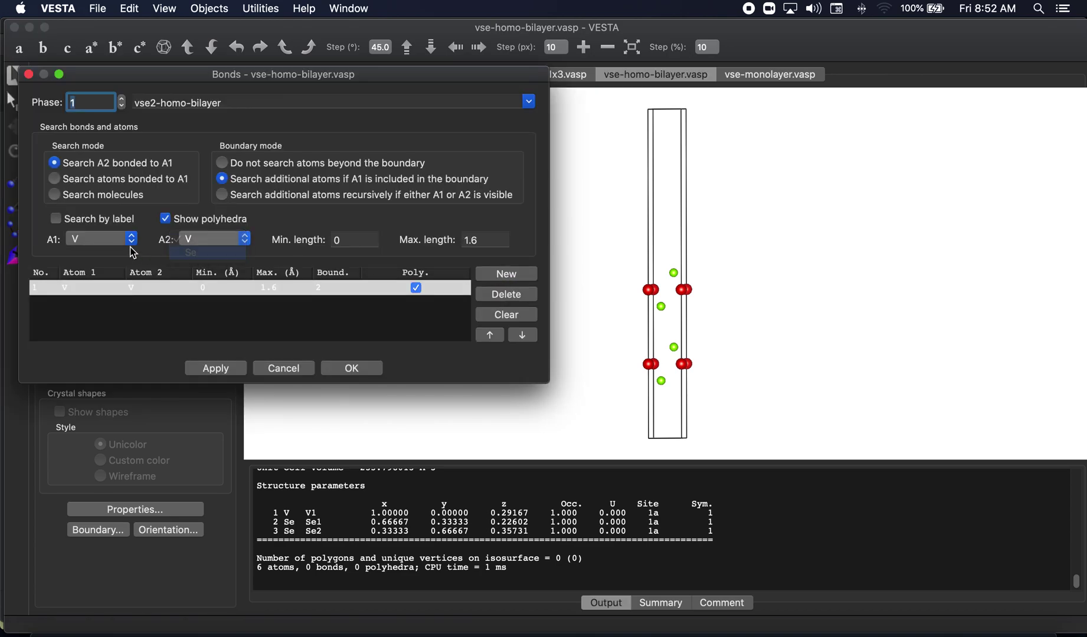
click(472, 240)
text(3)
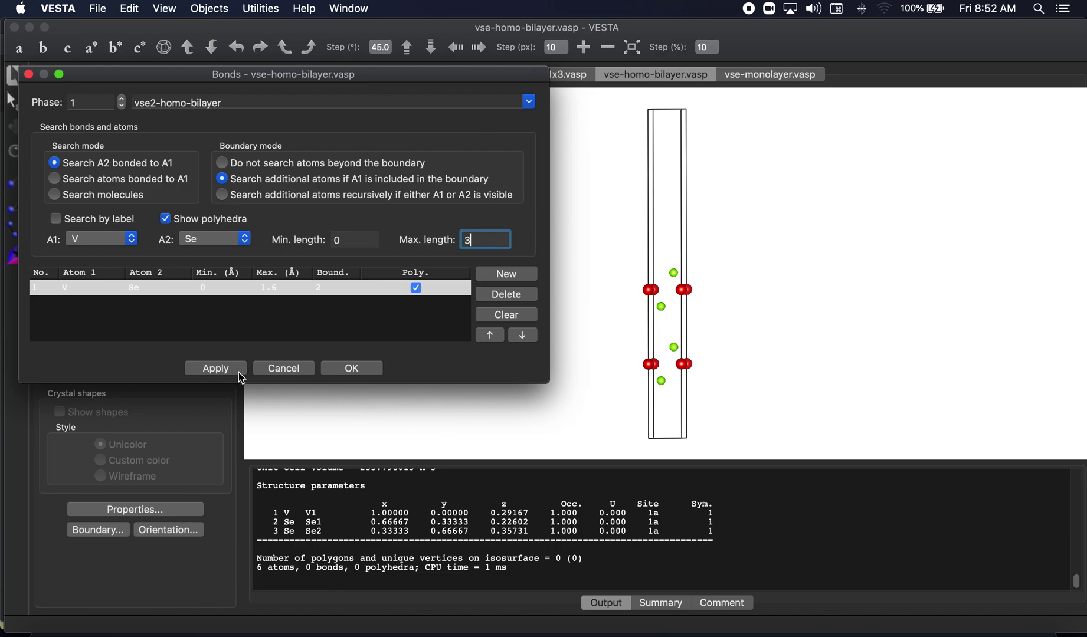
click(218, 369)
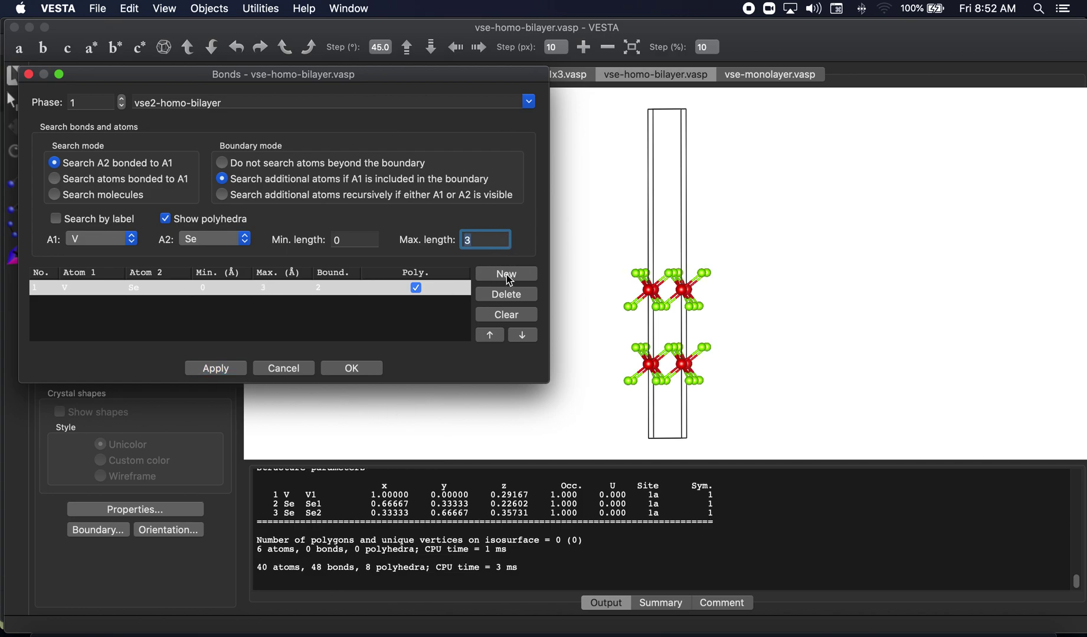
Try a 1 Å cutoff and measure the V2–Se4 distance as 2.49634 Å.
key(BackSpace)
text(1)
click(236, 370)
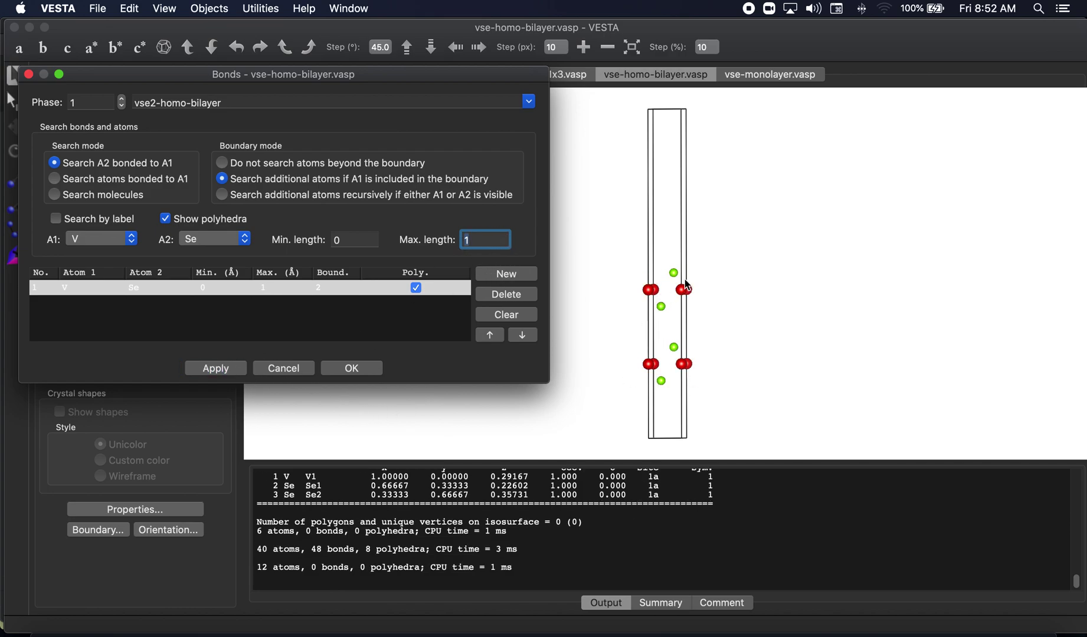
drag(650, 289, 646, 306)
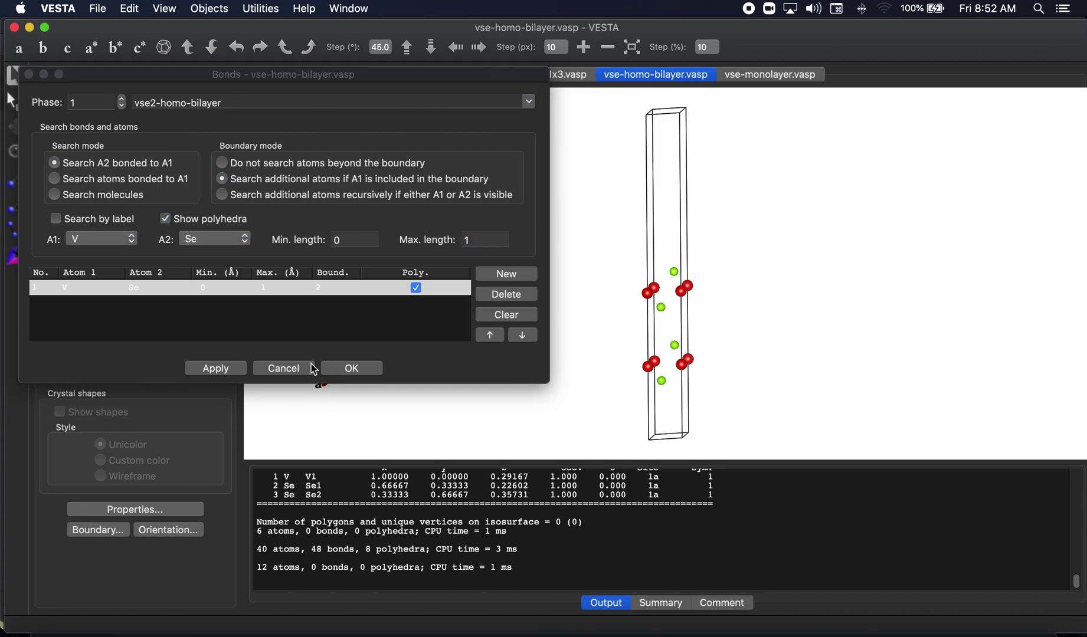
drag(348, 74, 331, 312)
click(19, 180)
click(655, 288)
click(675, 272)
drag(466, 317, 530, 130)
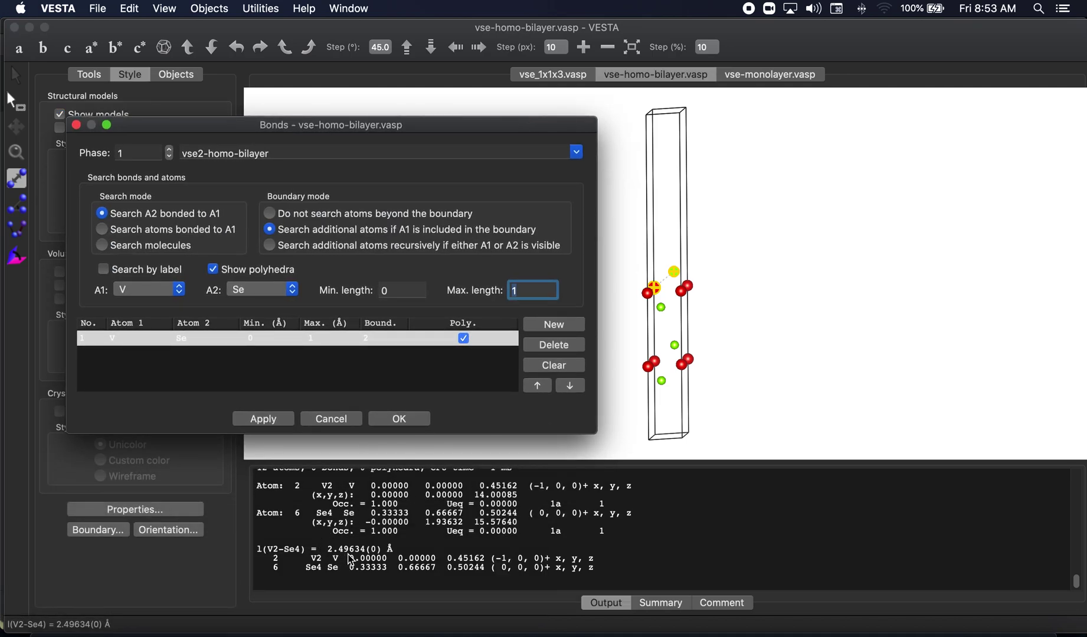
Set the maximum V–Se bond length to 2.5 Å, after testing 2.4 Å, and accept.
text(2.5)
click(275, 418)
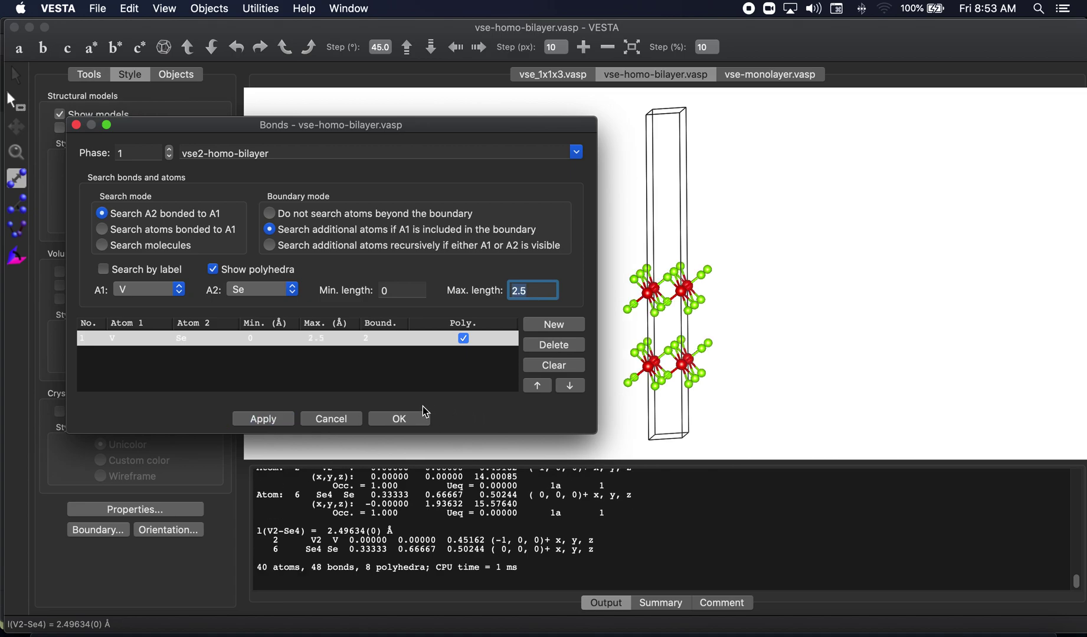
text(2.4)
click(259, 419)
text(2.)
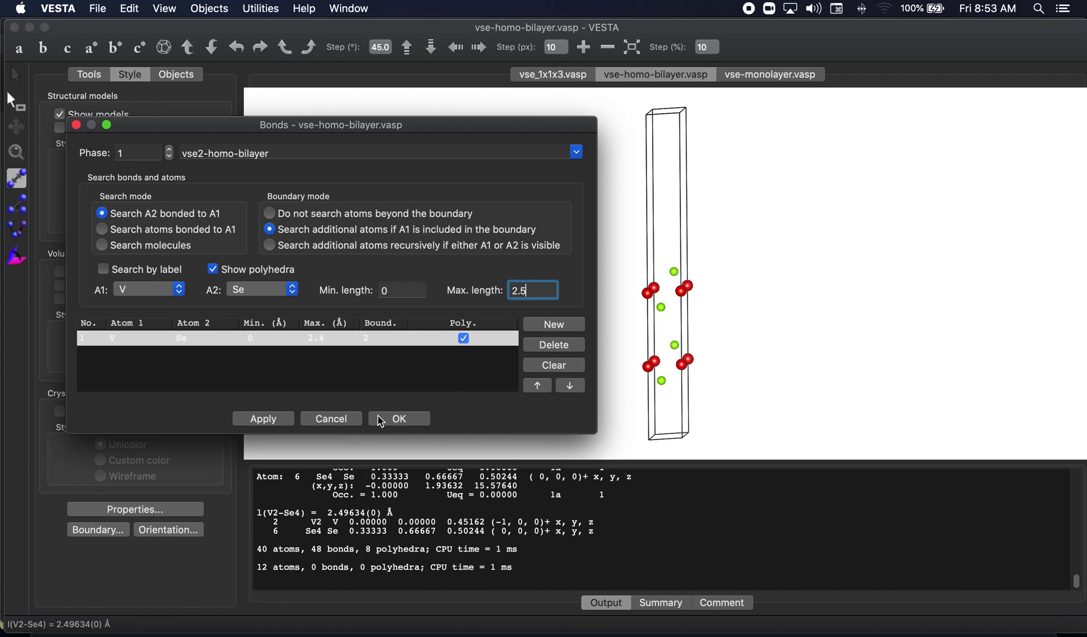
text(5)
key(Return)
click(399, 419)
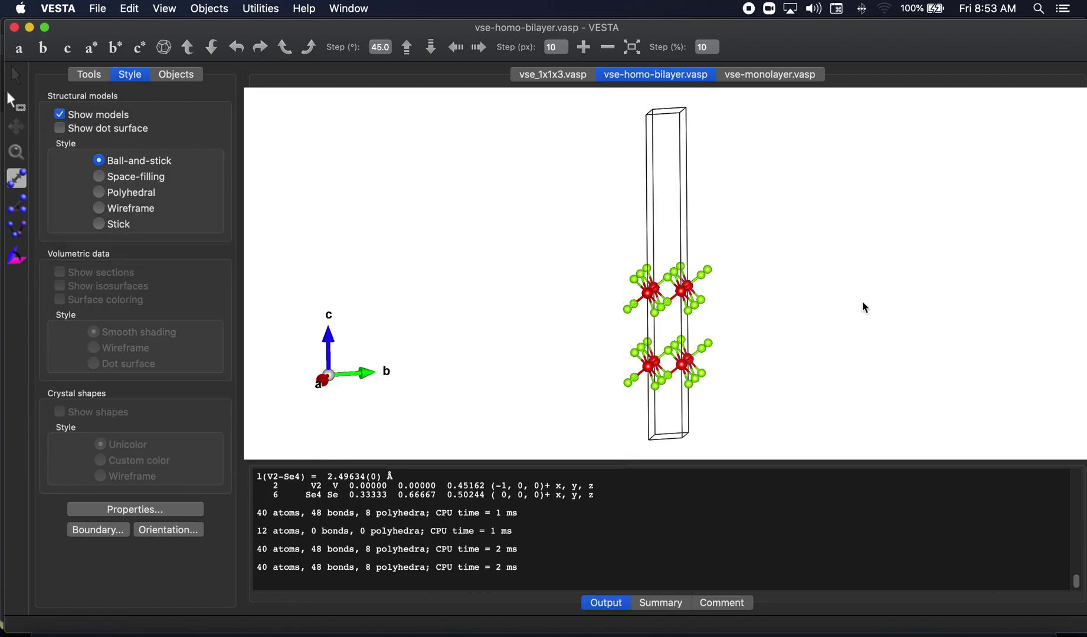
click(18, 75)
drag(254, 161, 531, 231)
click(785, 75)
drag(810, 175, 780, 183)
click(661, 75)
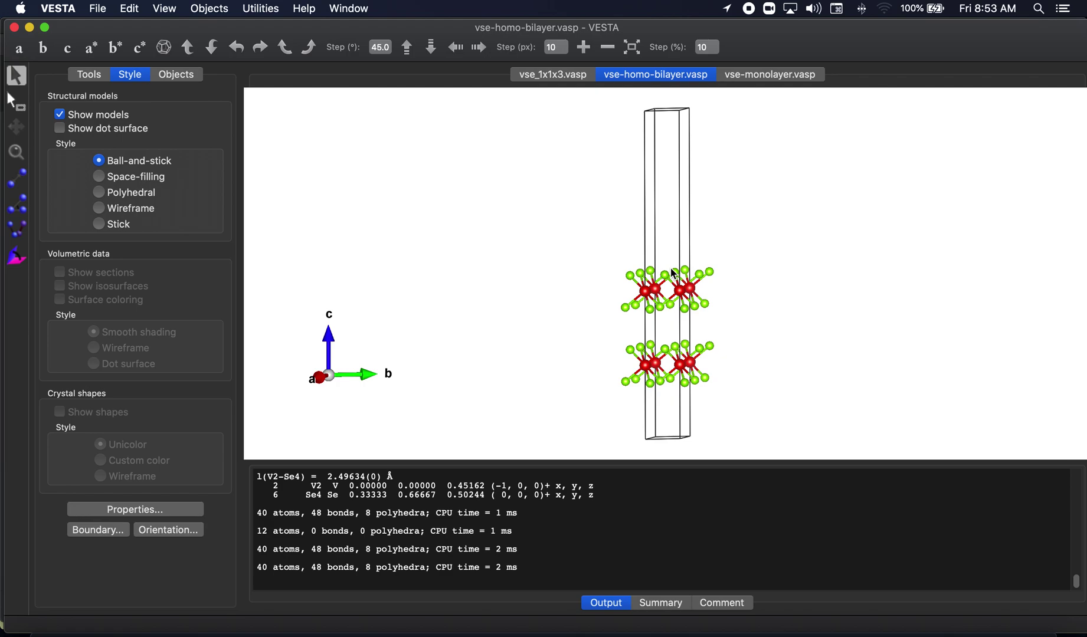
drag(682, 218, 636, 269)
drag(646, 177, 682, 250)
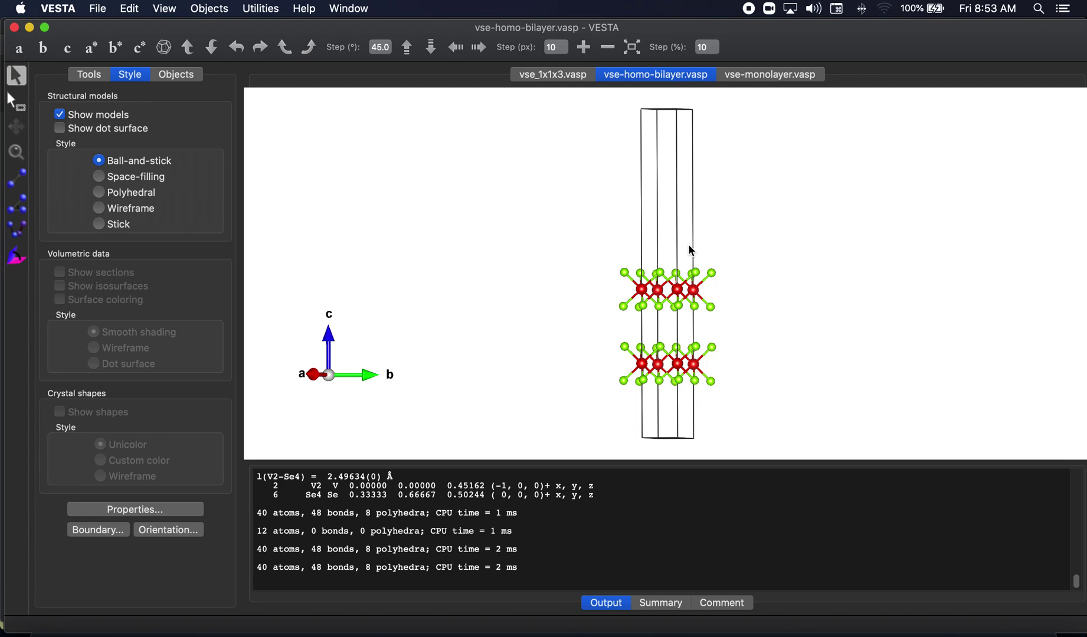
drag(679, 242, 765, 236)
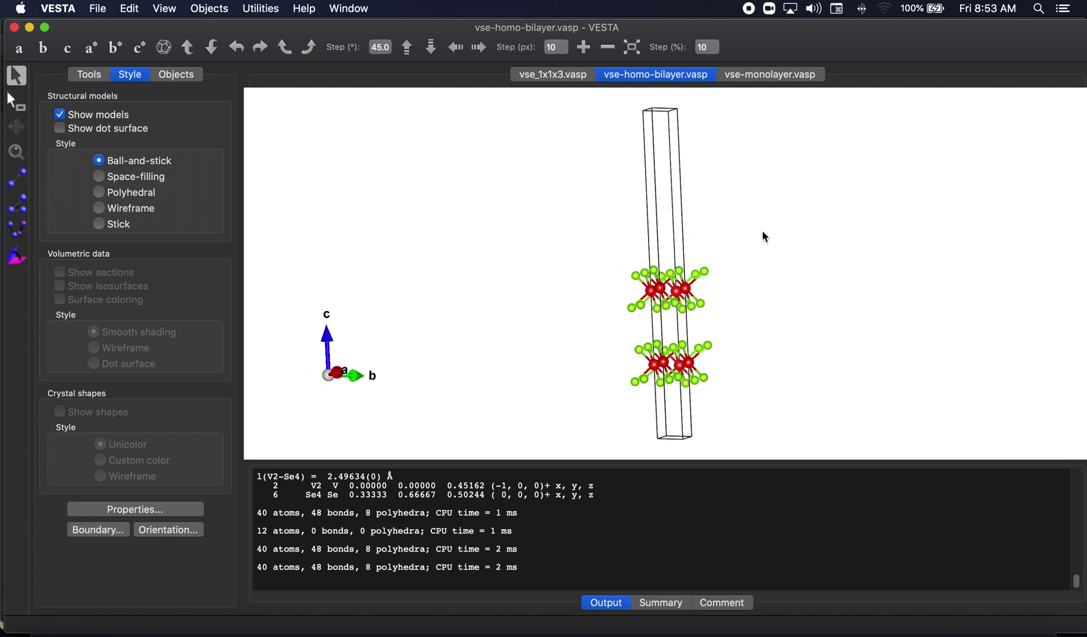
drag(849, 250, 782, 273)
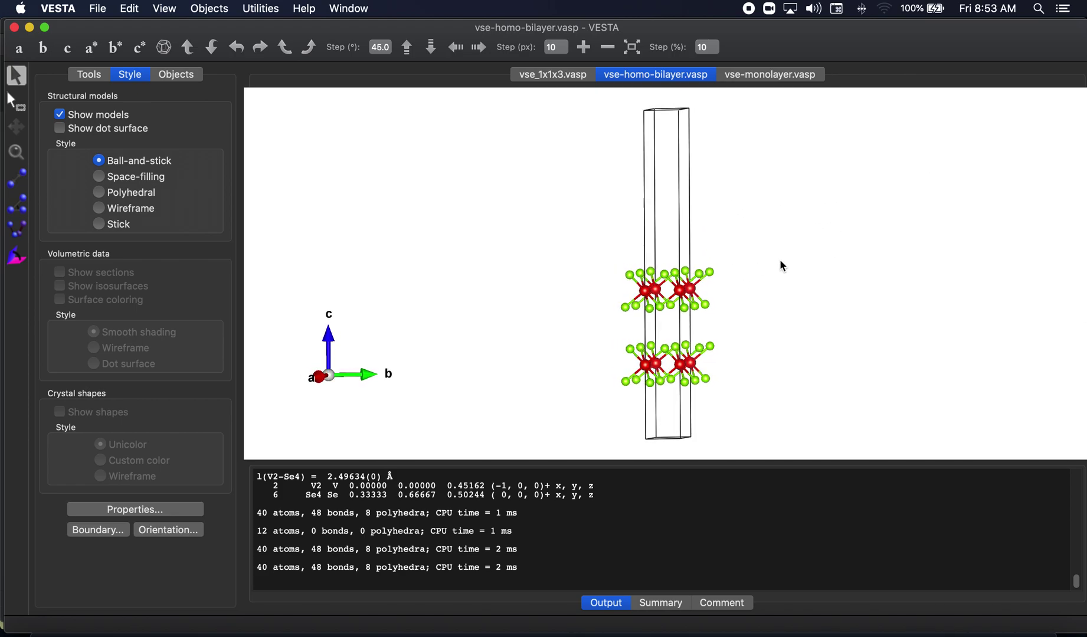